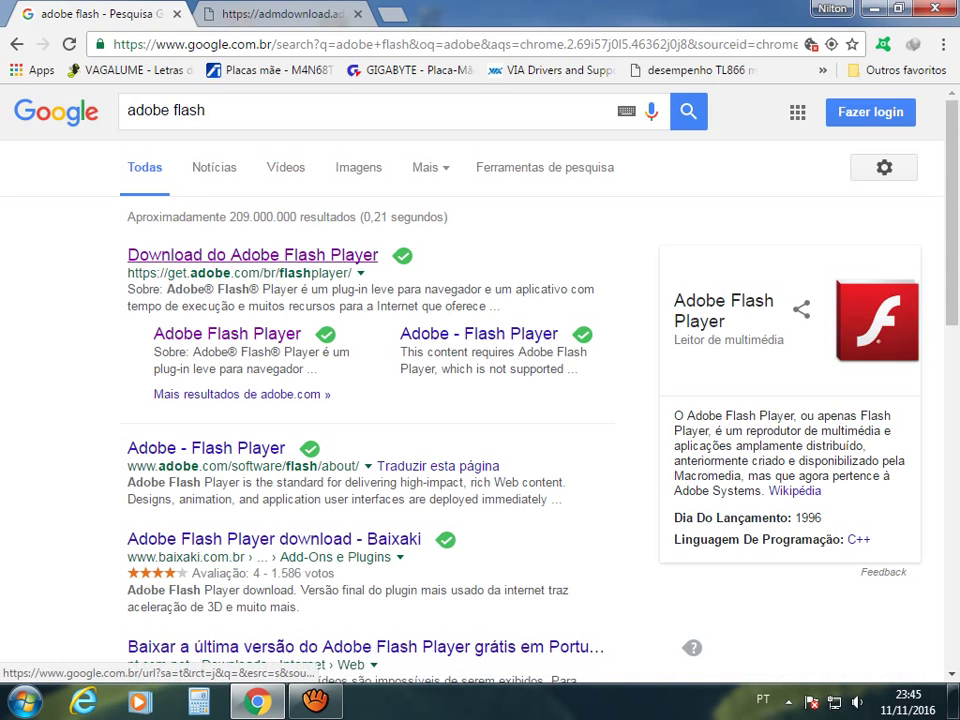
Step: Open Adobe's Flash Player page for a different system or browser and choose Windows 7/Vista/XP as the operating system
{"action": "left_click", "coordinate": [252, 255]}
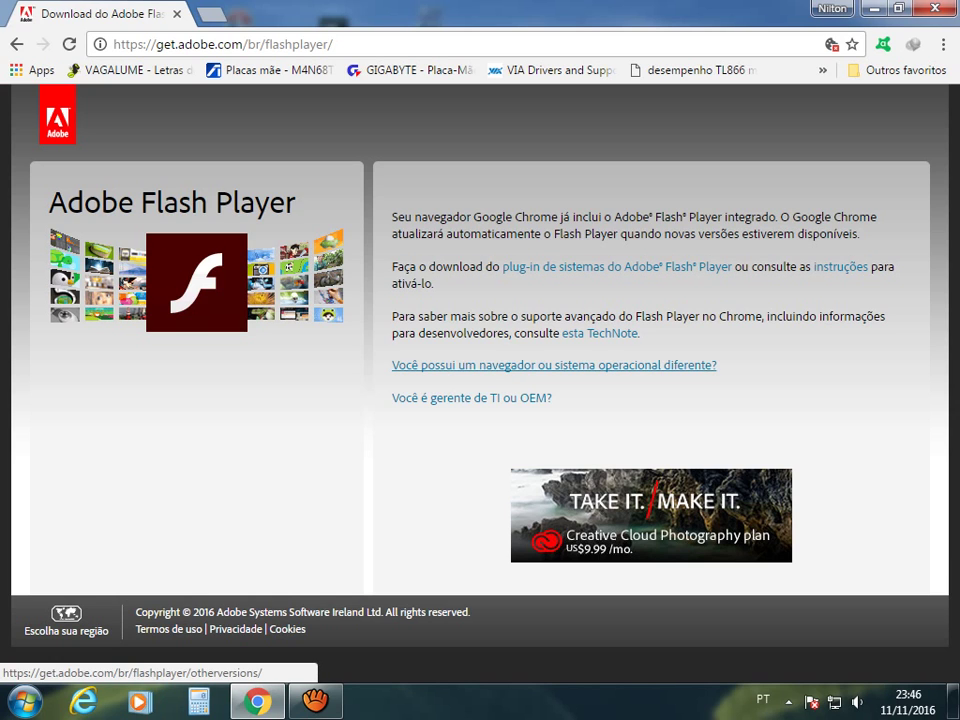
{"action": "left_click", "coordinate": [554, 365]}
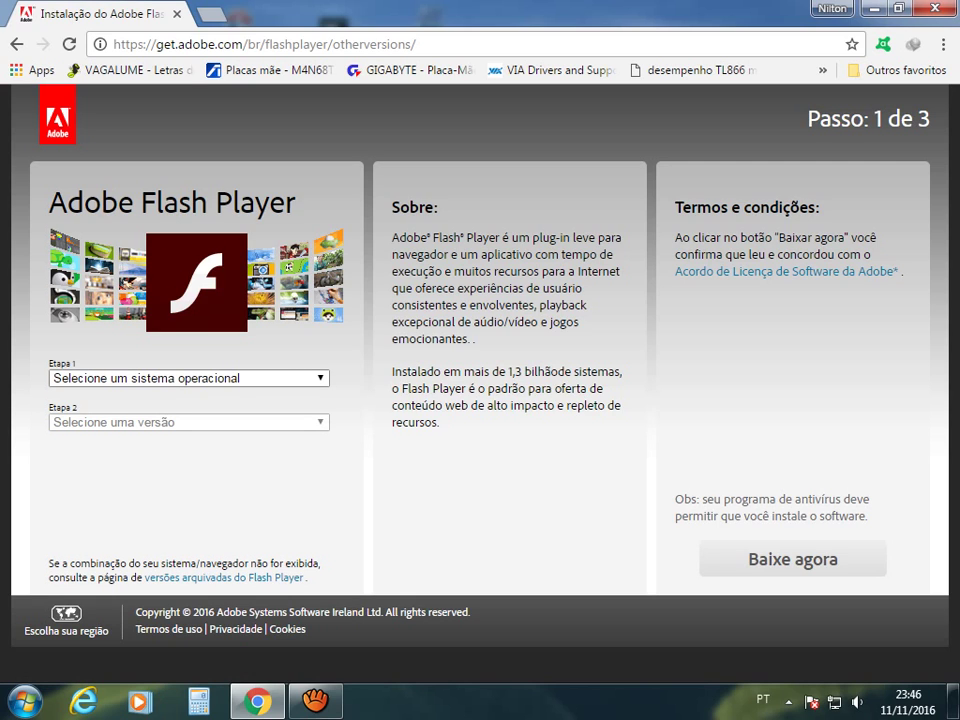
{"action": "left_click", "coordinate": [189, 378]}
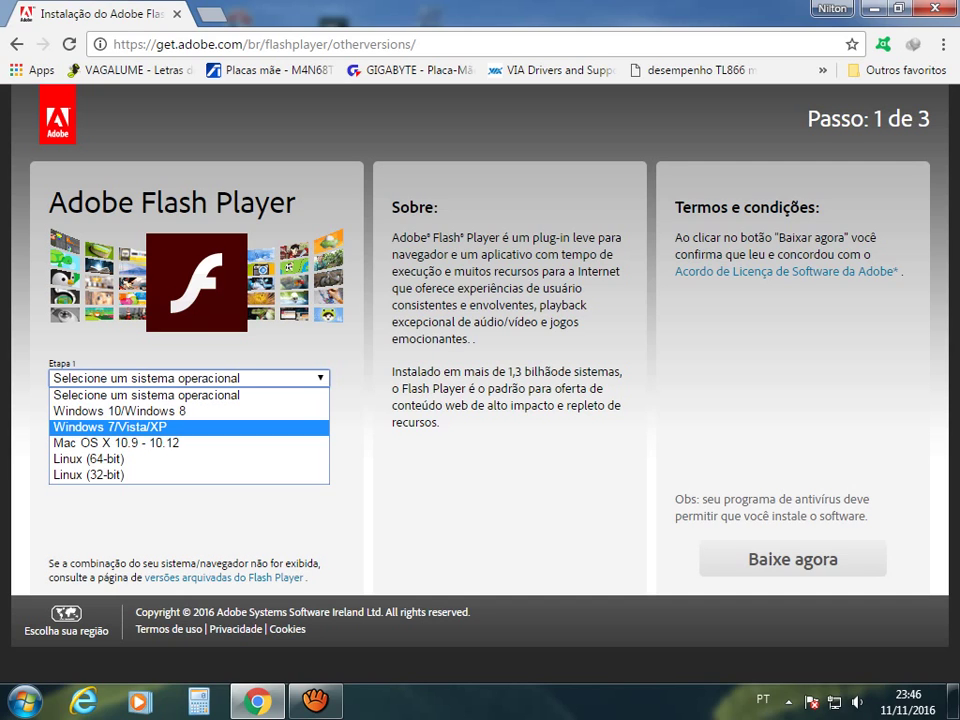
{"action": "key", "text": "Return"}
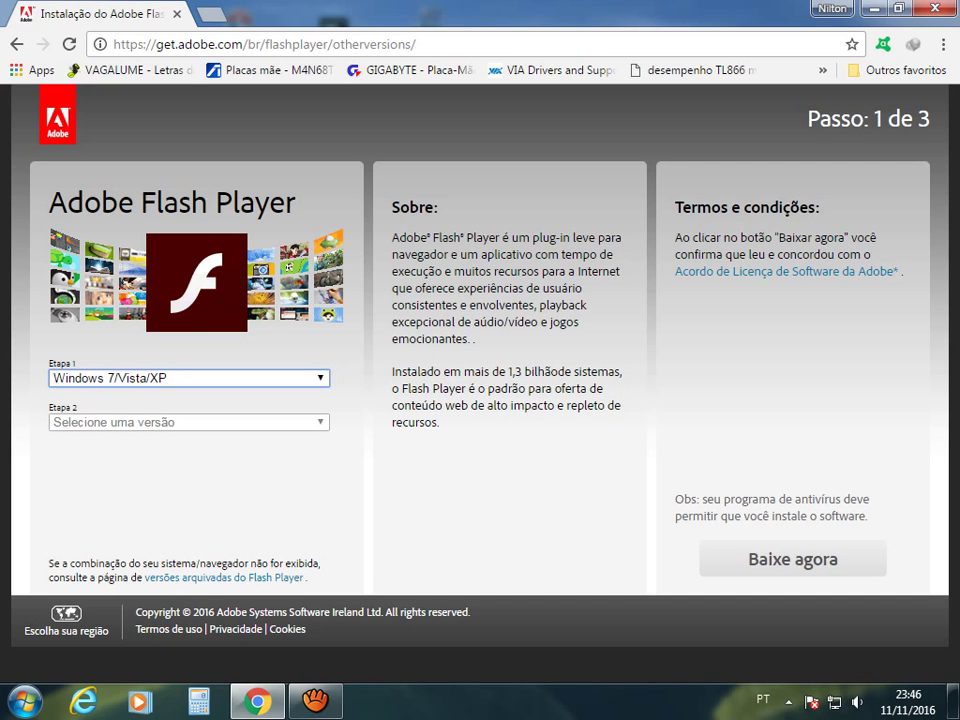
{"action": "key", "text": "Tab"}
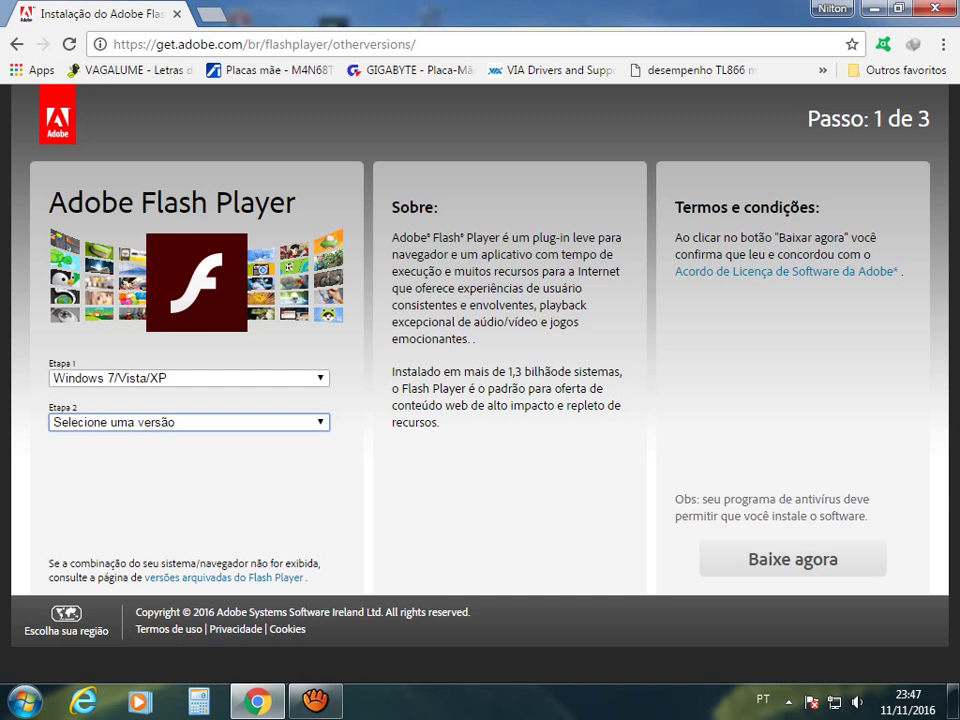
Step: View the computer's system properties to check the installed operating system
{"action": "key", "text": "super"}
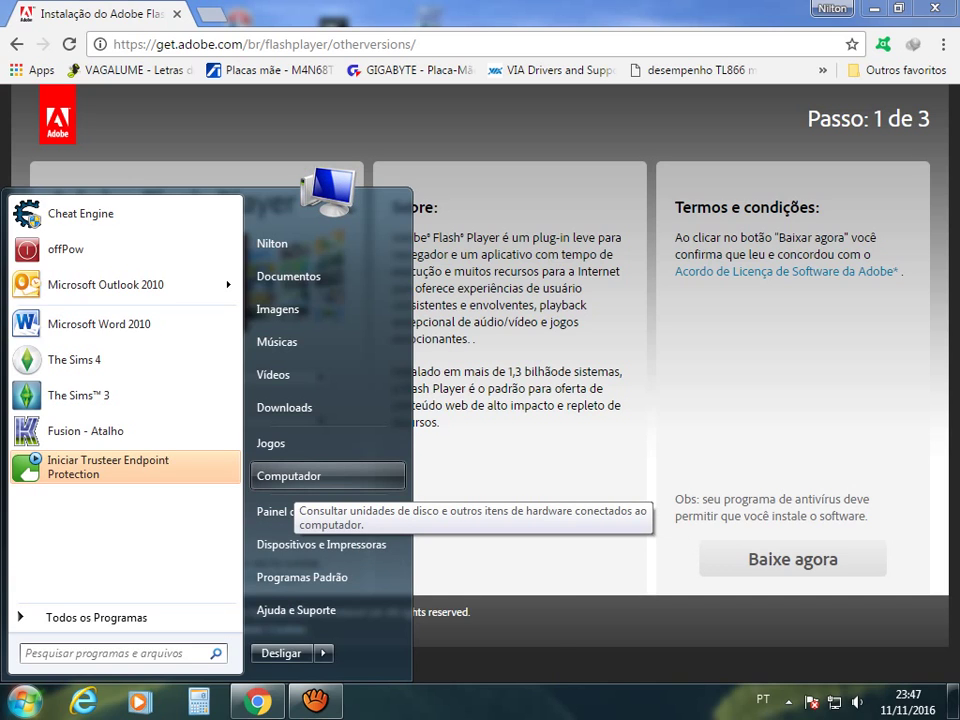
{"action": "right_click", "coordinate": [322, 476]}
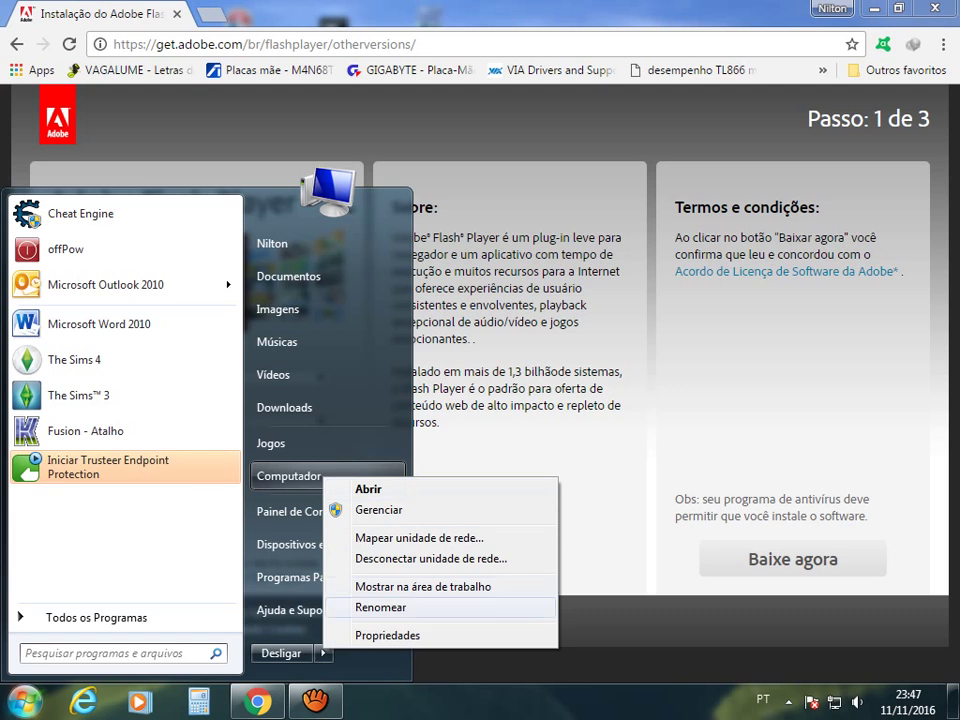
{"action": "left_click", "coordinate": [385, 635]}
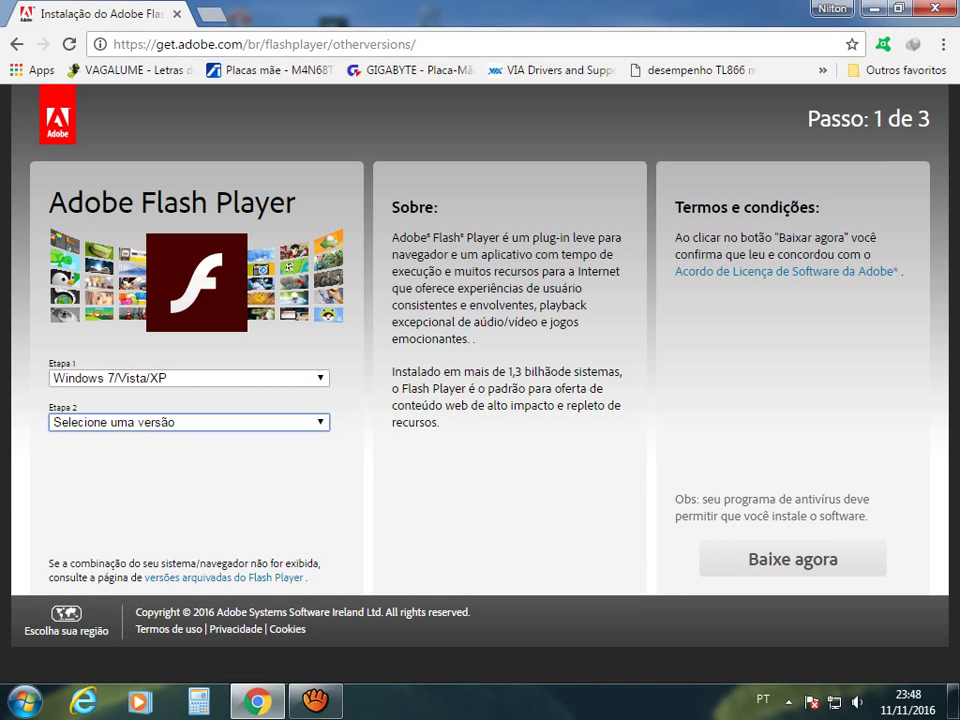
Step: Choose FP 23 for Opera and Chromium - PPAPI as the Flash Player version
{"action": "key", "text": "alt+Down"}
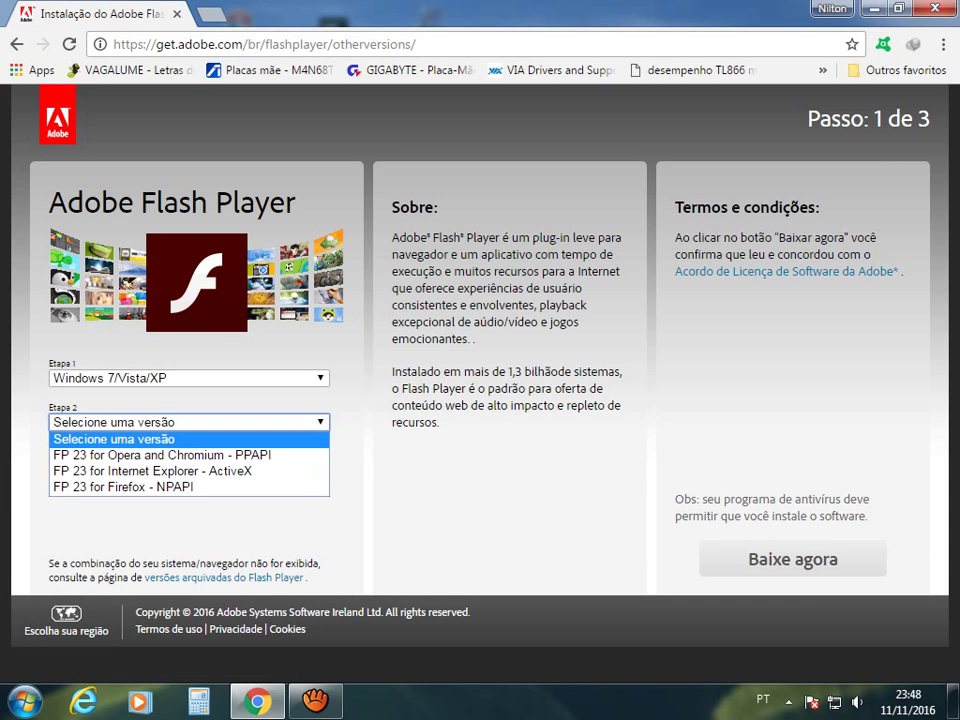
{"action": "key", "text": "Down"}
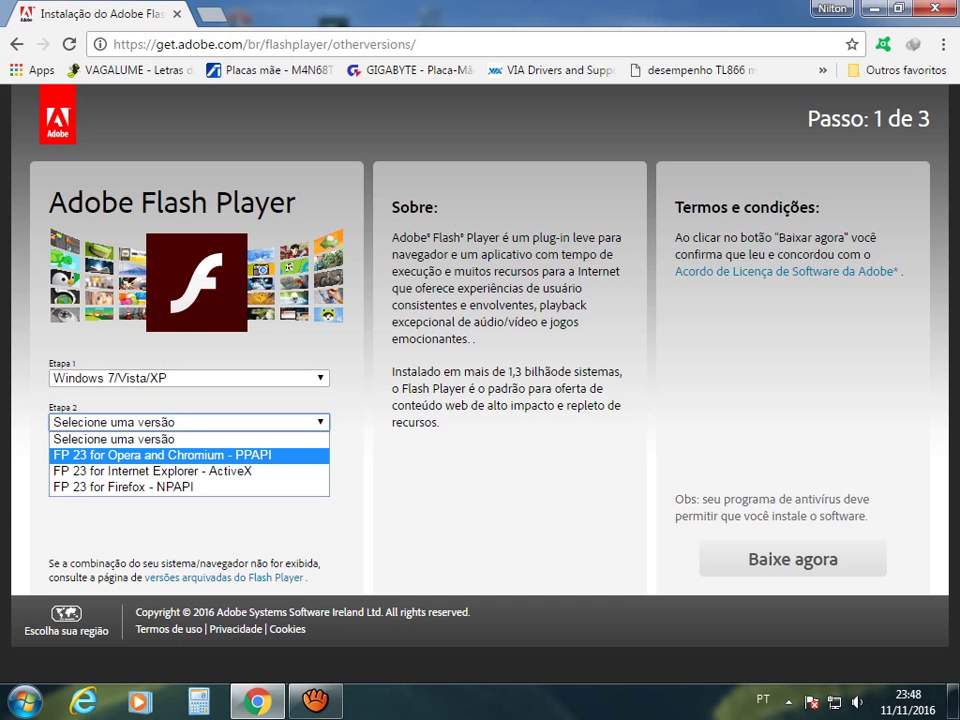
{"action": "key", "text": "Return"}
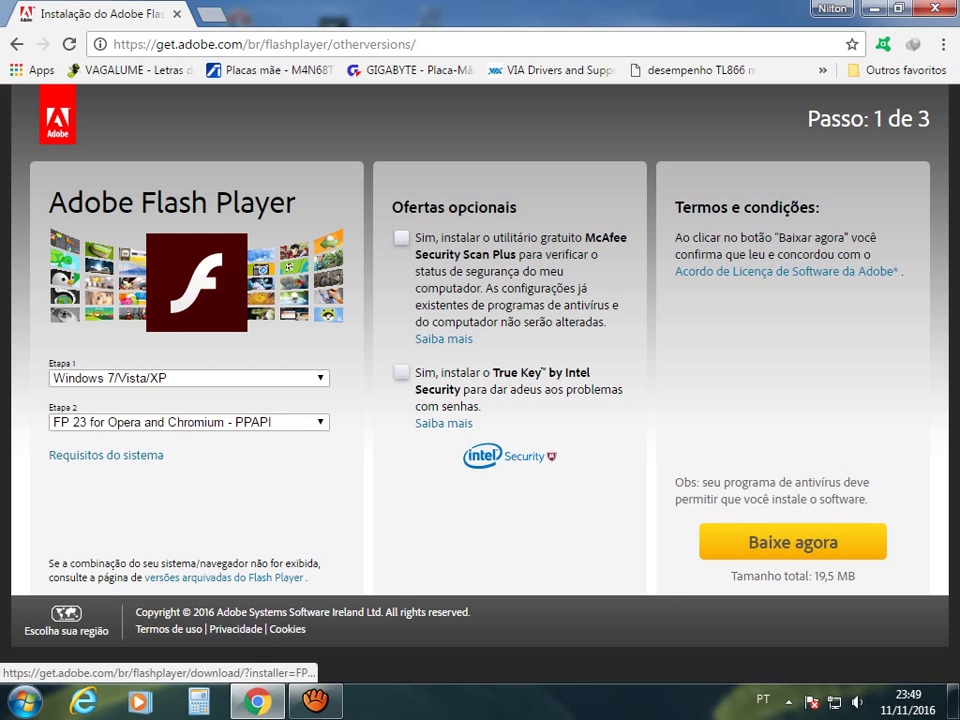
Step: Request the Flash Player installer as a numbered duplicate download and cancel it before it starts
{"action": "left_click", "coordinate": [792, 541]}
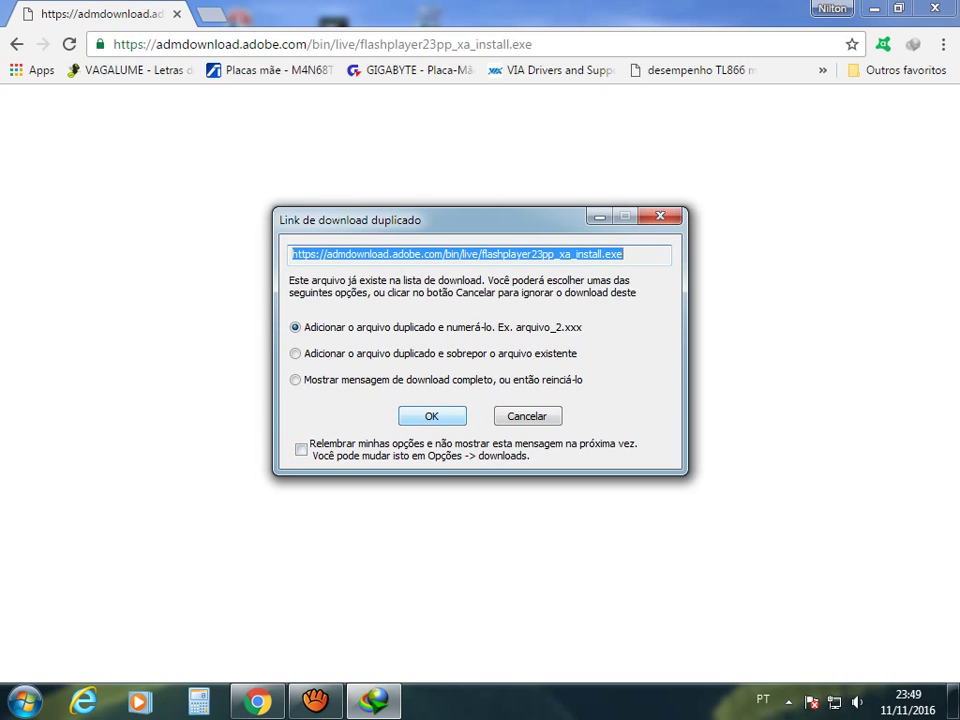
{"action": "key", "text": "Return"}
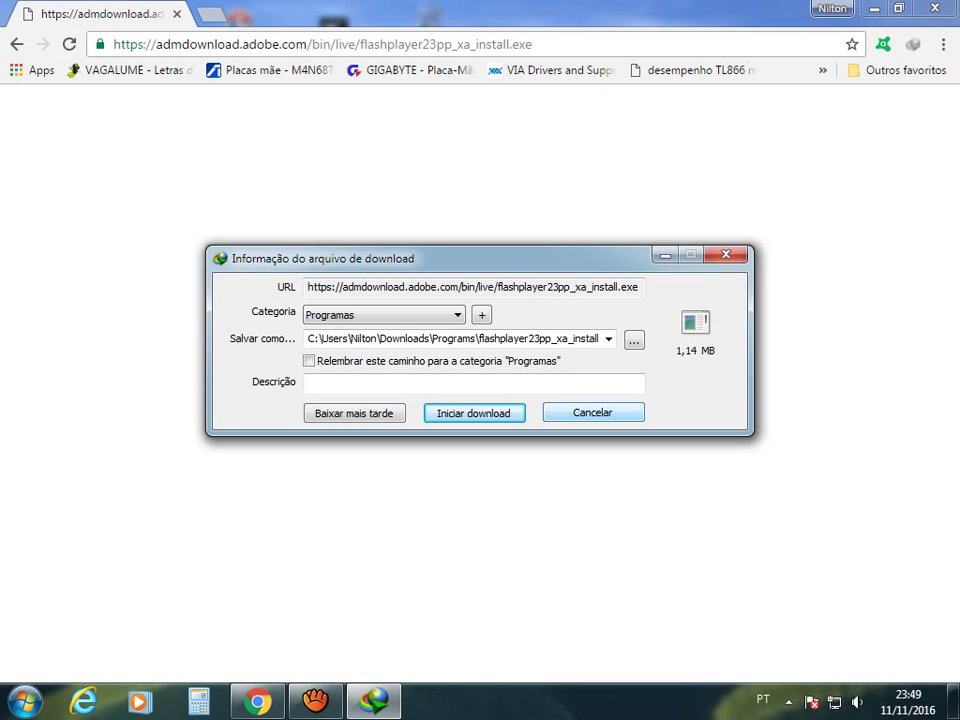
{"action": "left_click", "coordinate": [592, 412]}
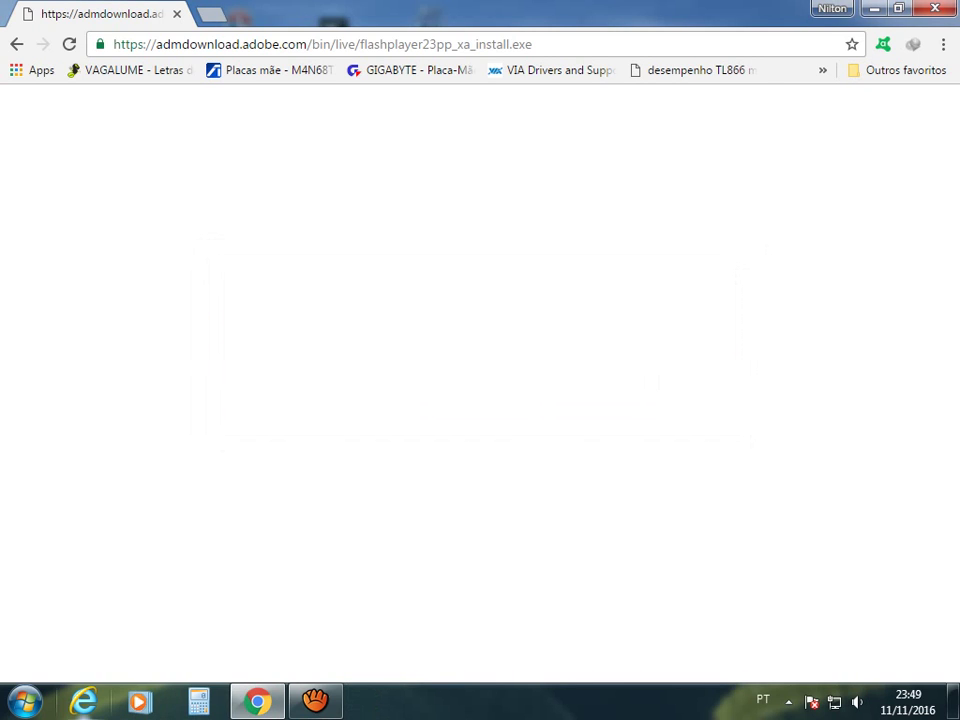
Step: Open the Programs folder inside Downloads and look through it for the Flash Player installer
{"action": "left_click", "coordinate": [24, 700]}
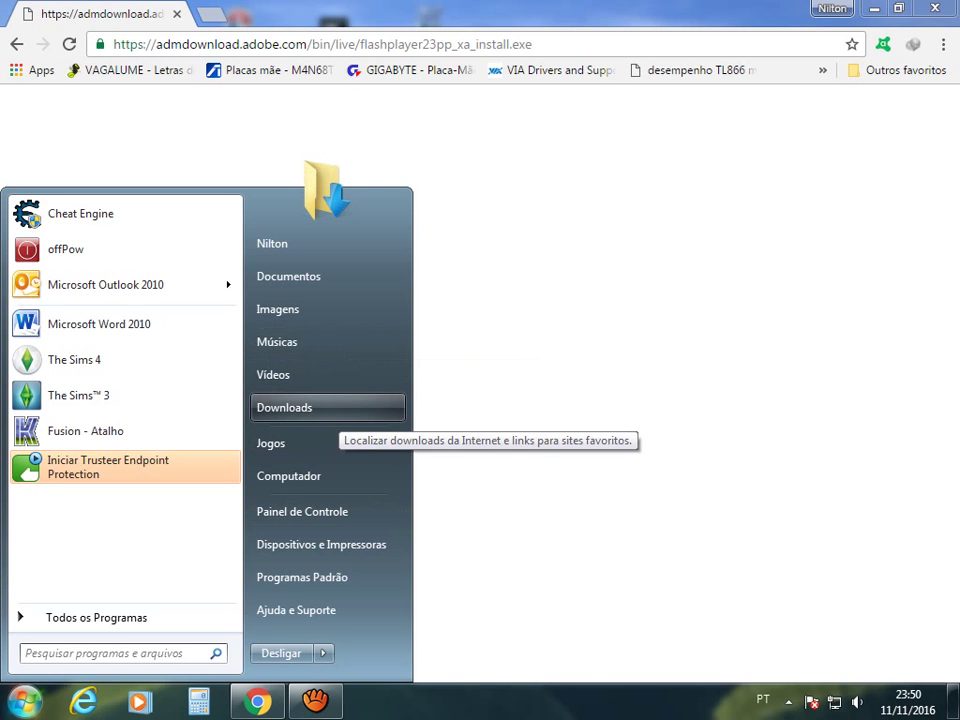
{"action": "left_click", "coordinate": [330, 410]}
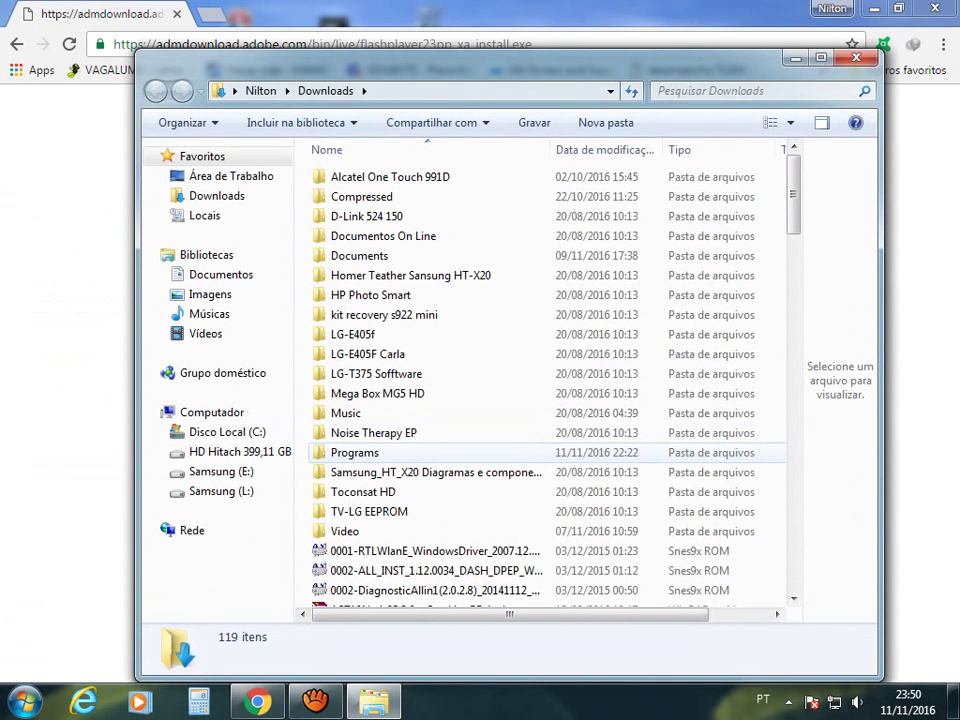
{"action": "double_click", "coordinate": [355, 452]}
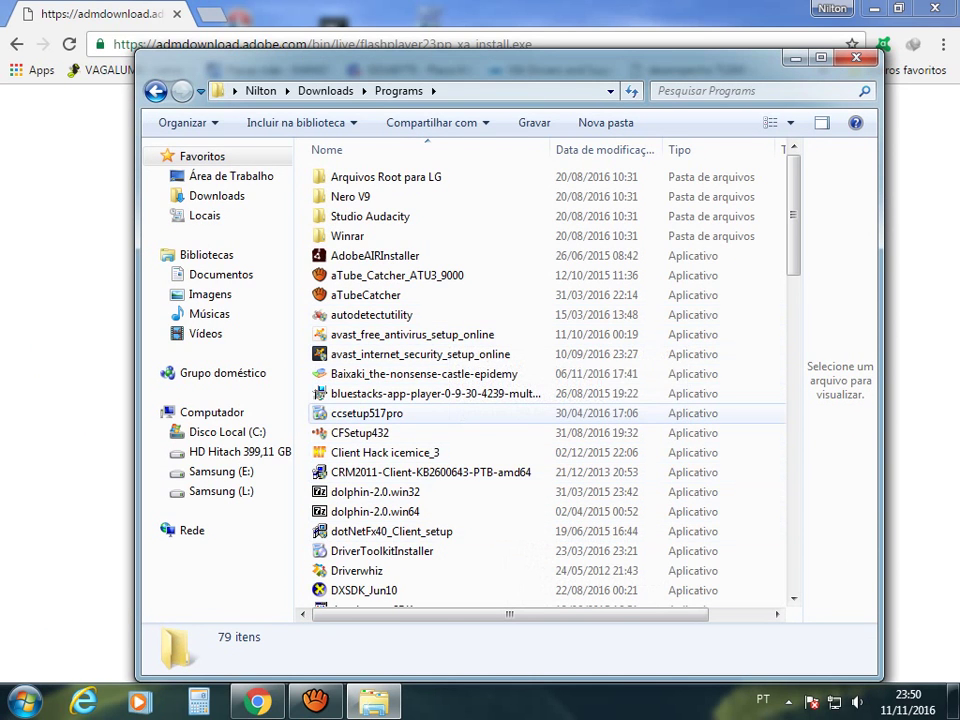
{"action": "scroll", "coordinate": [420, 520], "scroll_direction": "down", "scroll_amount": 1}
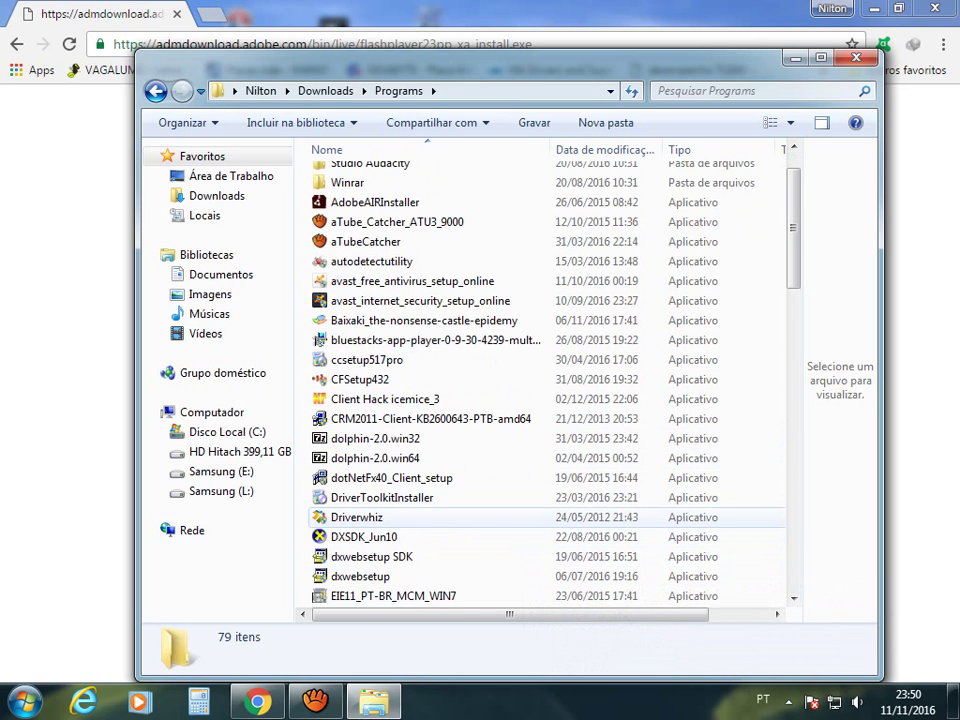
{"action": "scroll", "coordinate": [420, 517], "scroll_direction": "down", "scroll_amount": 2}
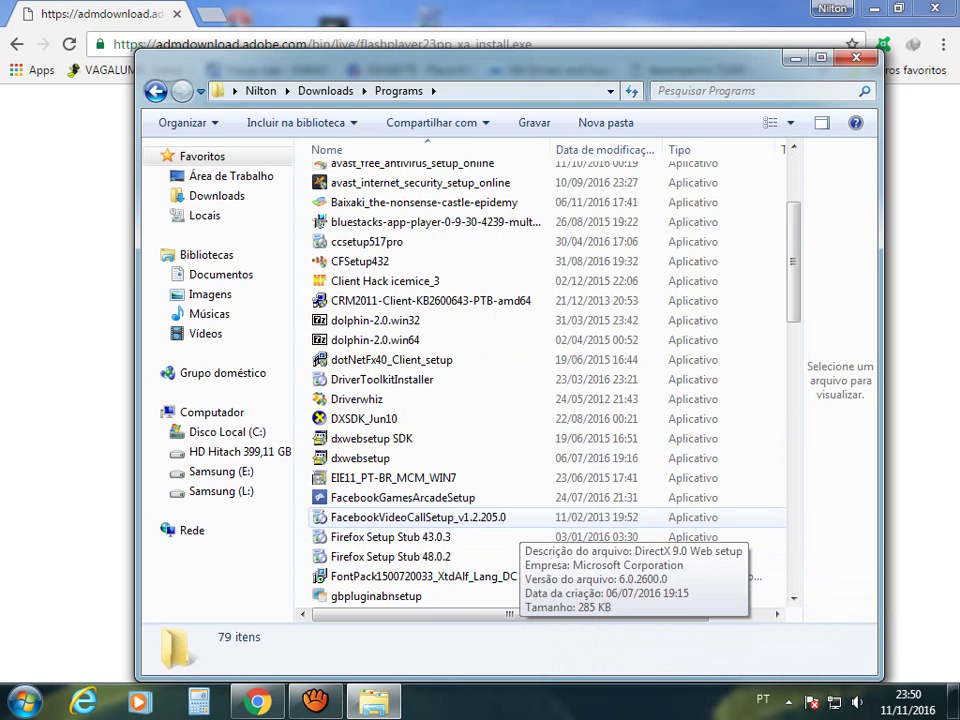
{"action": "scroll", "coordinate": [420, 517], "scroll_direction": "up", "scroll_amount": 3}
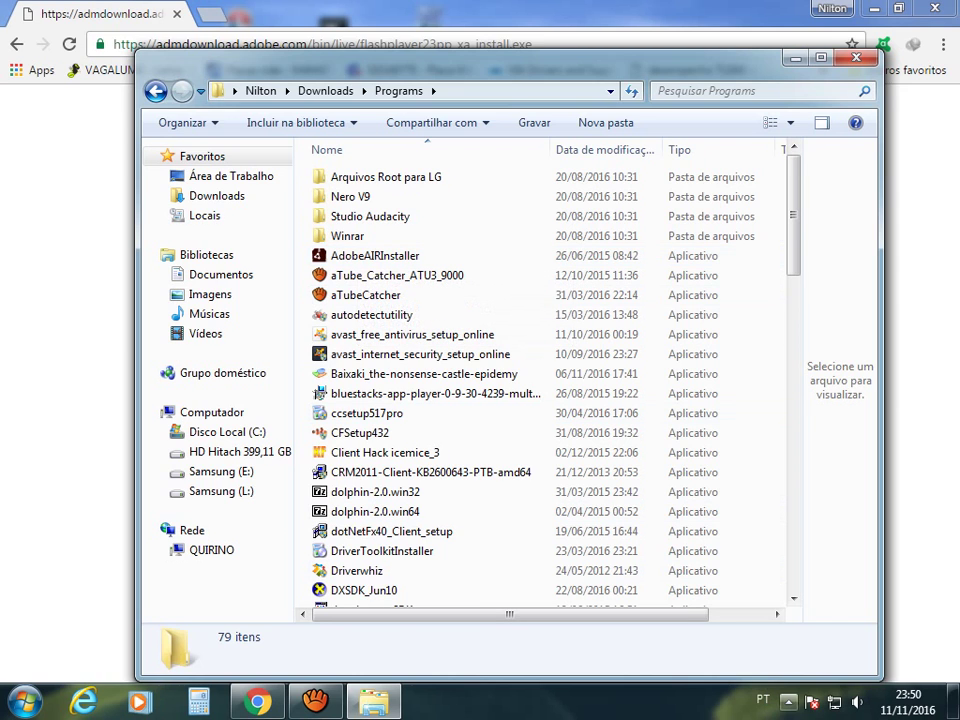
Step: Switch to Internet Download Manager and open the folder containing flashplayer23pp_xa_install.exe
{"action": "left_click", "coordinate": [788, 703]}
{"action": "double_click", "coordinate": [757, 575]}
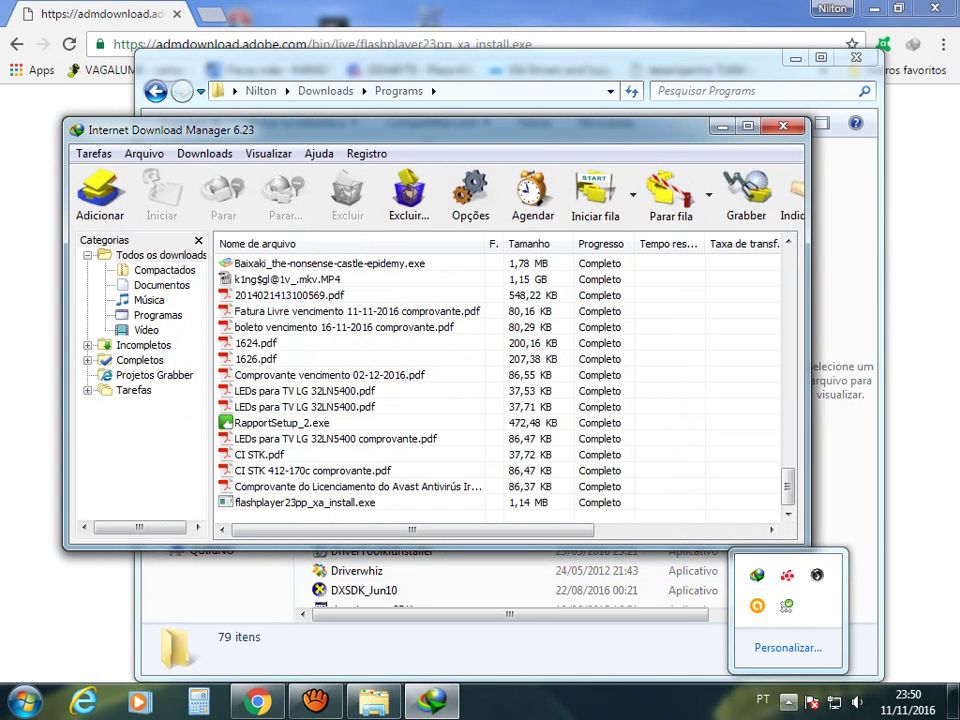
{"action": "left_click", "coordinate": [305, 502]}
{"action": "right_click", "coordinate": [276, 500]}
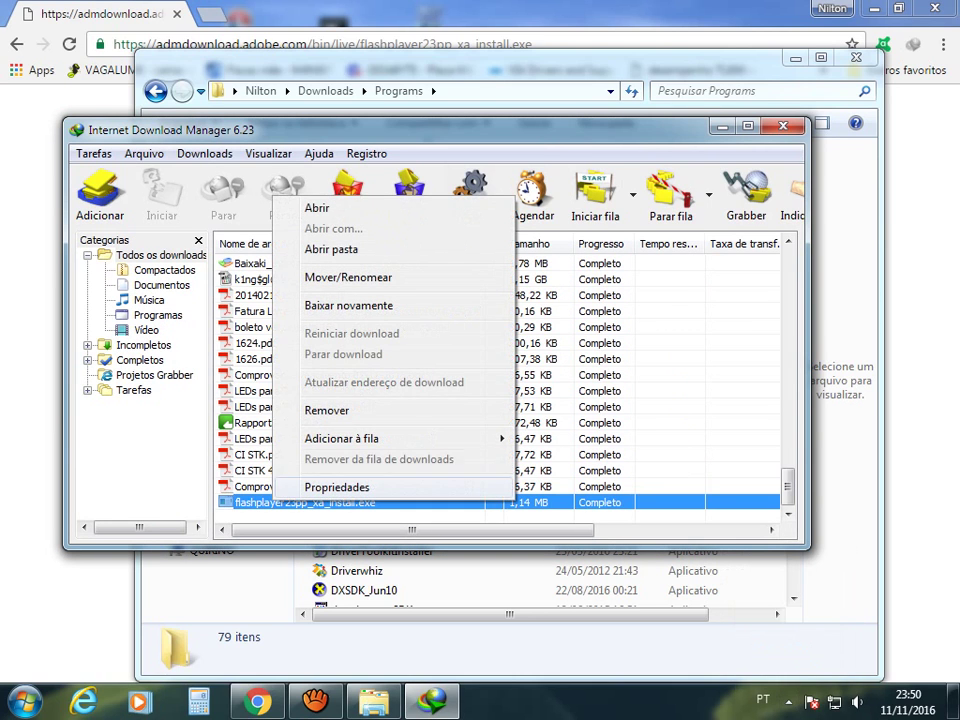
{"action": "left_click", "coordinate": [330, 249]}
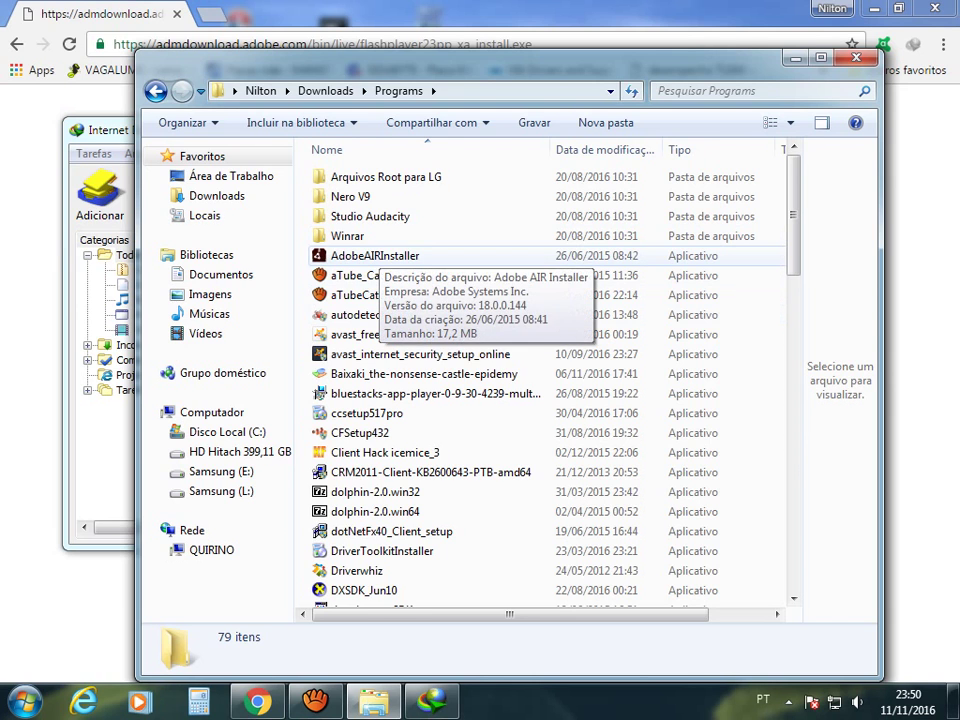
Step: Find and select the install_flash_player_ppapi application in the Programs folder and check its file details
{"action": "scroll", "coordinate": [390, 513], "scroll_direction": "down", "scroll_amount": 2}
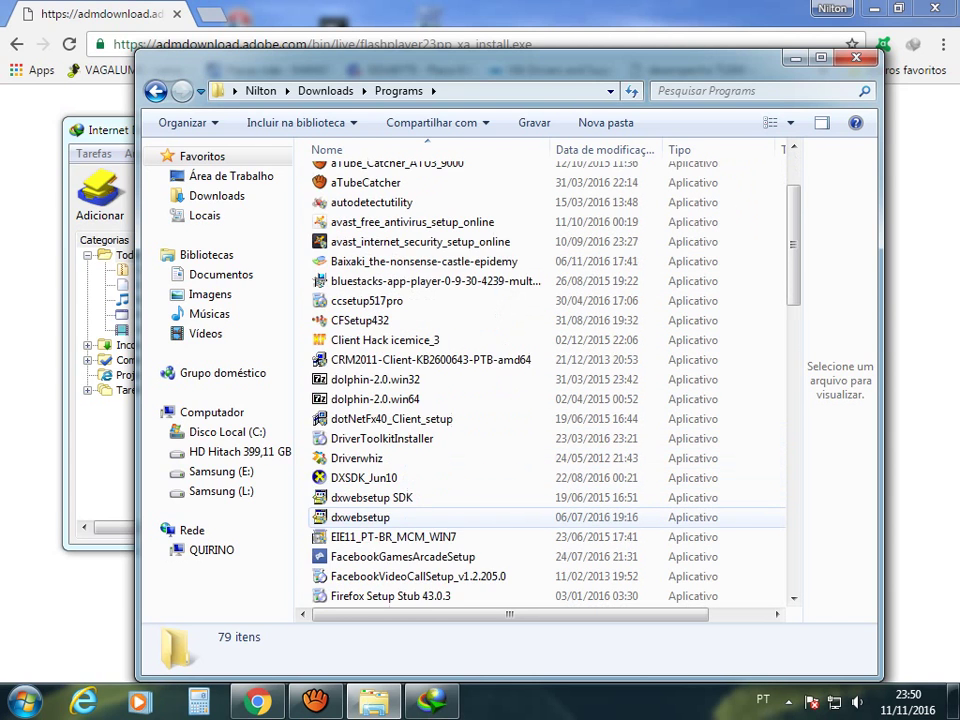
{"action": "scroll", "coordinate": [420, 517], "scroll_direction": "down", "scroll_amount": 2}
{"action": "scroll", "coordinate": [420, 517], "scroll_direction": "down", "scroll_amount": 6}
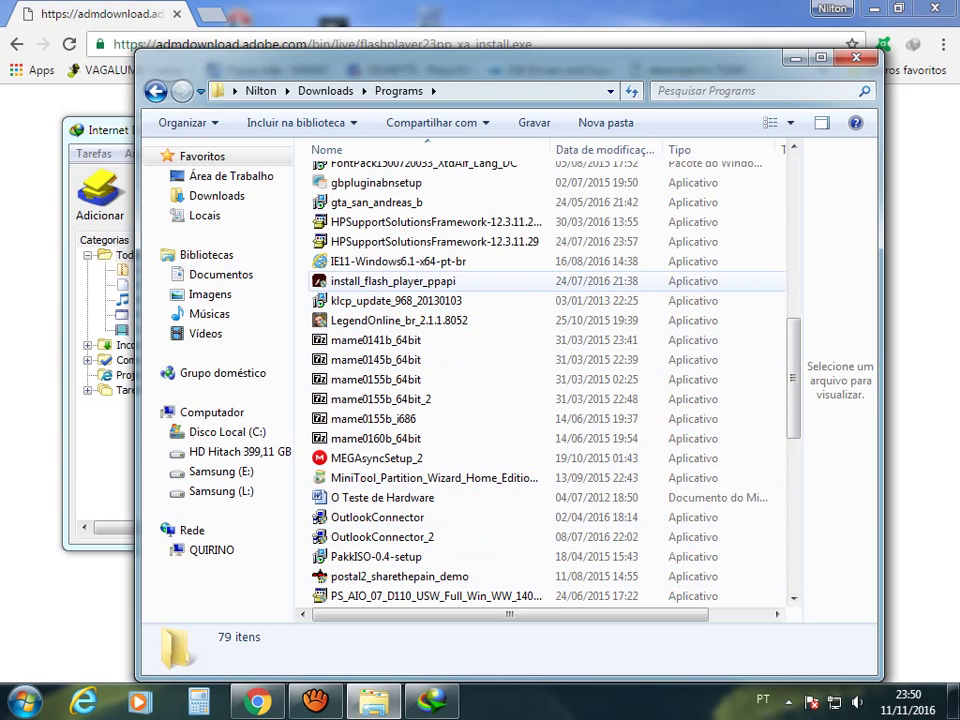
{"action": "left_click", "coordinate": [393, 281]}
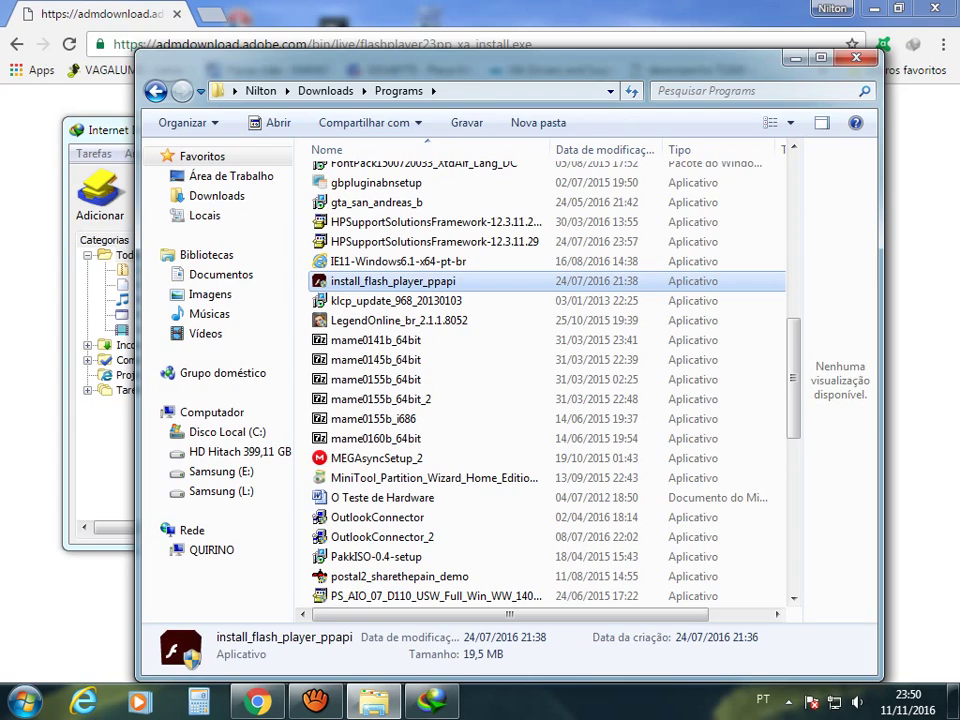
{"action": "scroll", "coordinate": [393, 281], "scroll_direction": "up", "scroll_amount": 8}
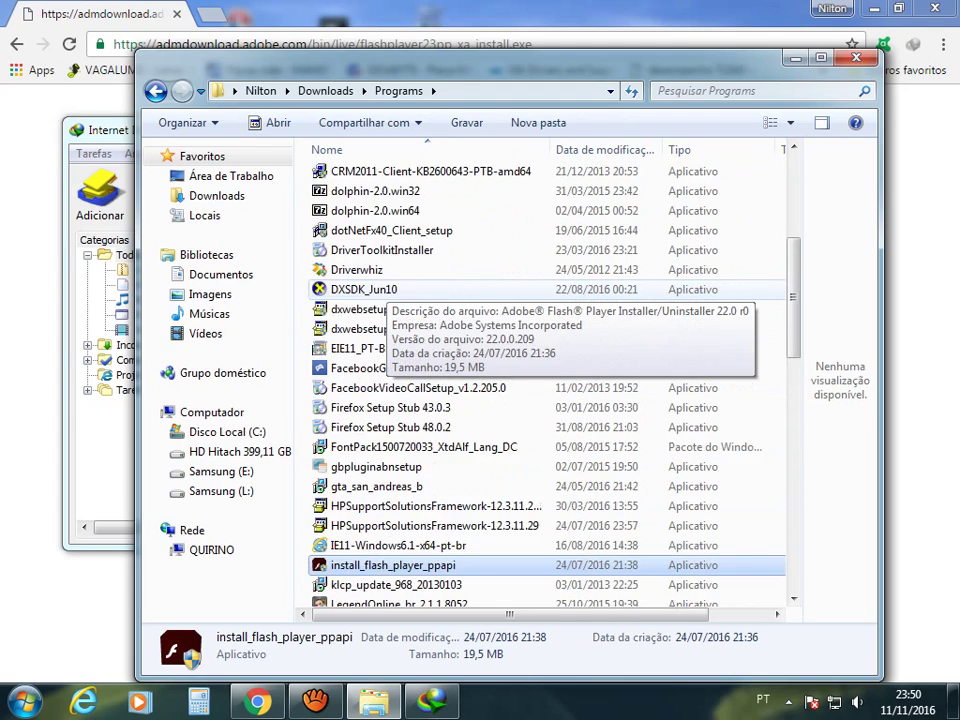
{"action": "scroll", "coordinate": [393, 283], "scroll_direction": "up", "scroll_amount": 1}
{"action": "scroll", "coordinate": [393, 283], "scroll_direction": "down", "scroll_amount": 7}
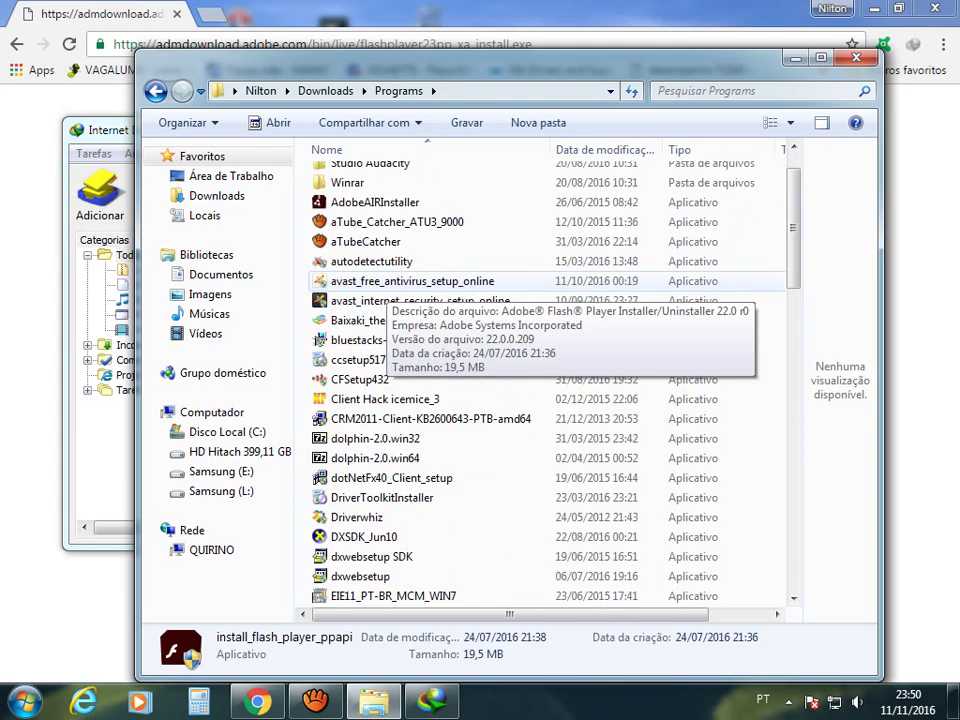
{"action": "scroll", "coordinate": [393, 283], "scroll_direction": "down", "scroll_amount": 1}
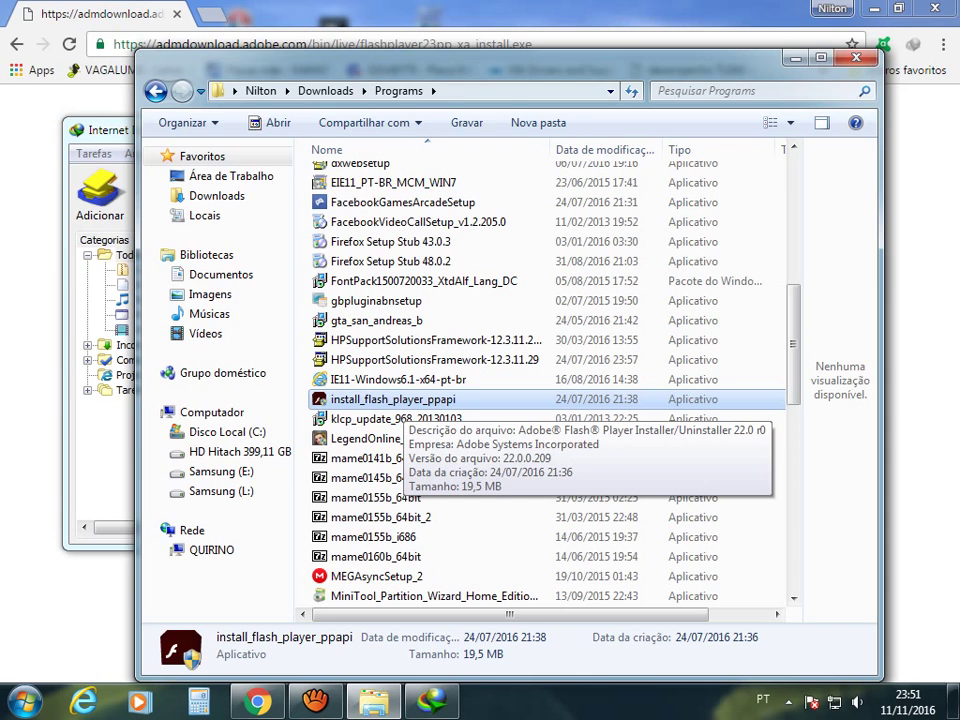
Step: Try to open flashplayer23pp_xa_install.exe from Internet Download Manager's download list, and close the manager
{"action": "left_click", "coordinate": [788, 702]}
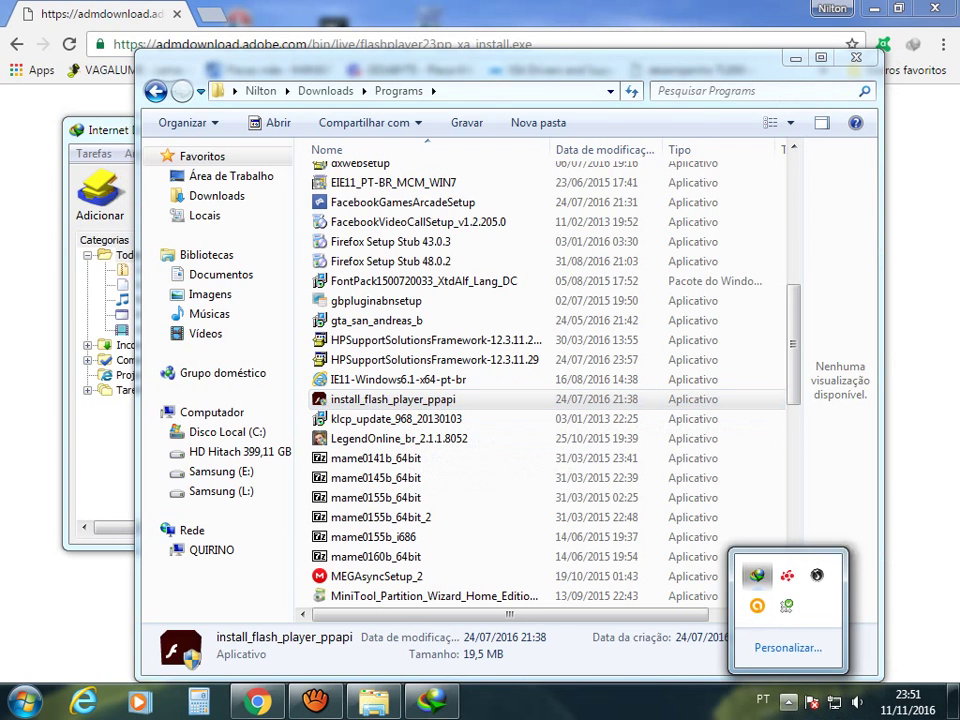
{"action": "left_click", "coordinate": [757, 575]}
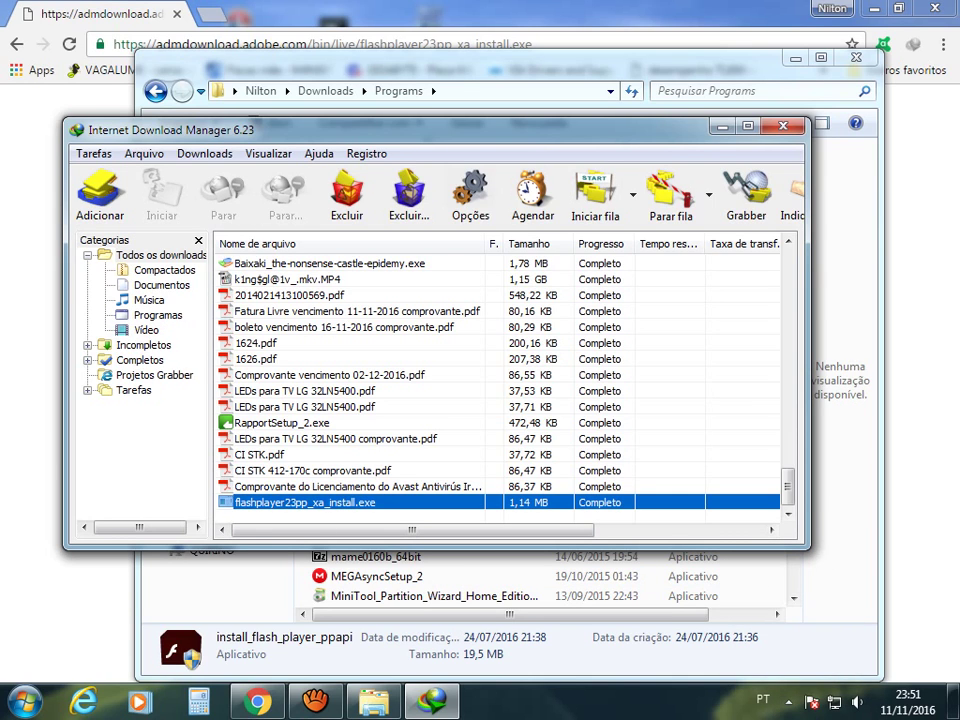
{"action": "key", "text": "shift+F10"}
{"action": "key", "text": "Down"}
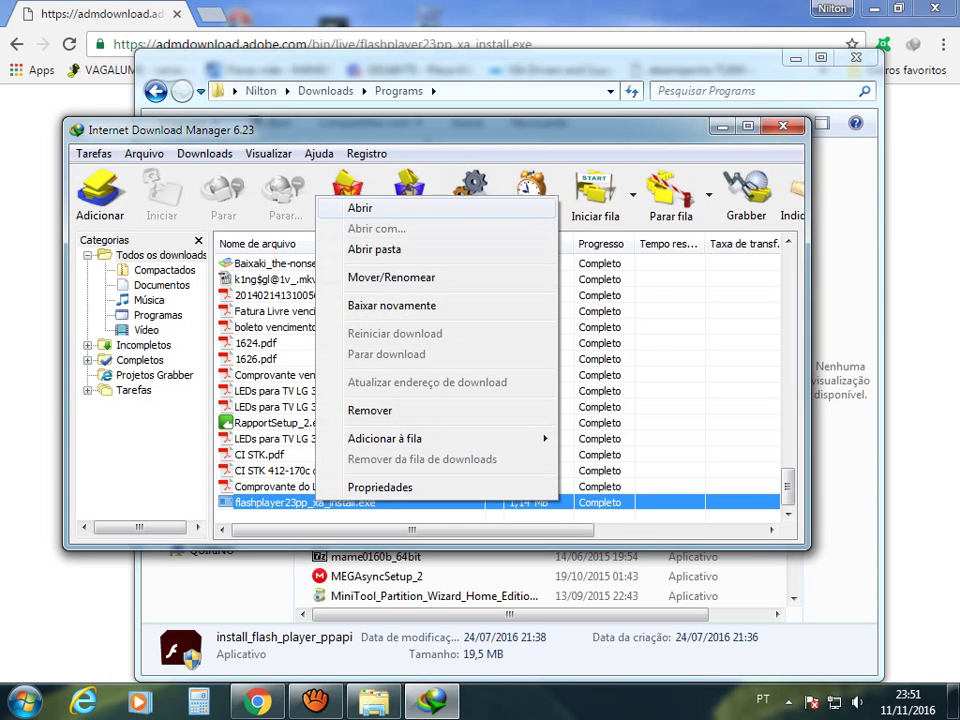
{"action": "key", "text": "Return"}
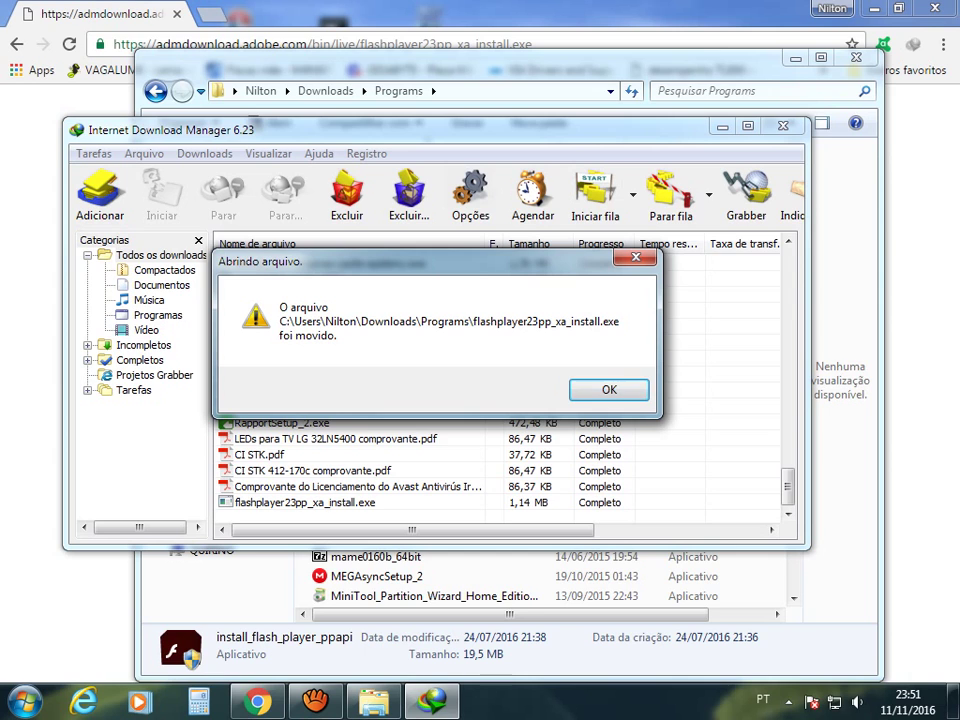
{"action": "key", "text": "Return"}
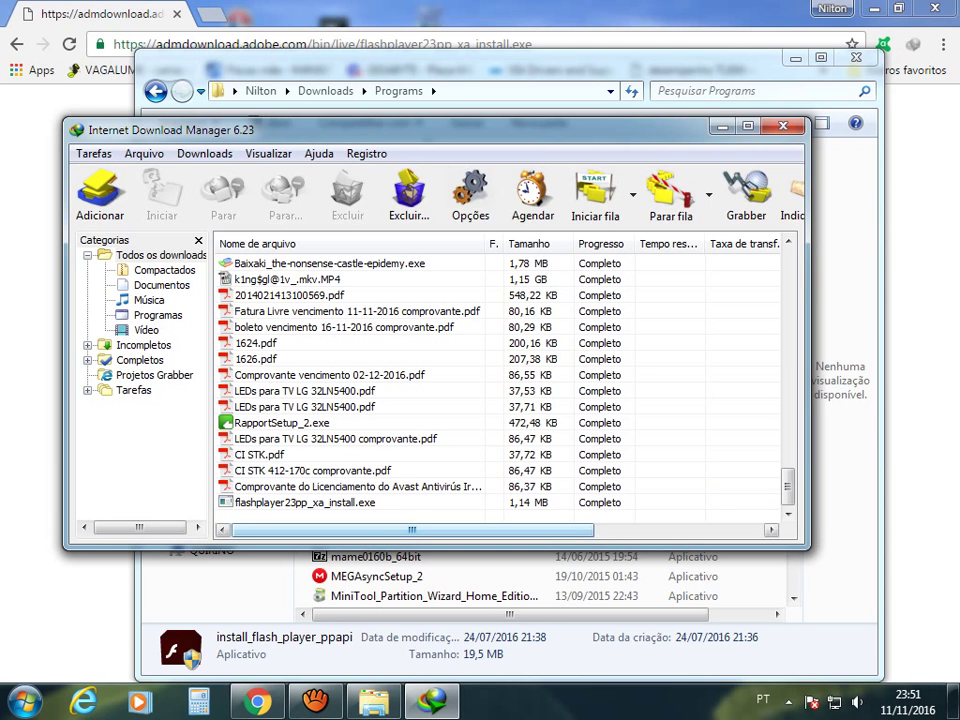
{"action": "key", "text": "alt+F4"}
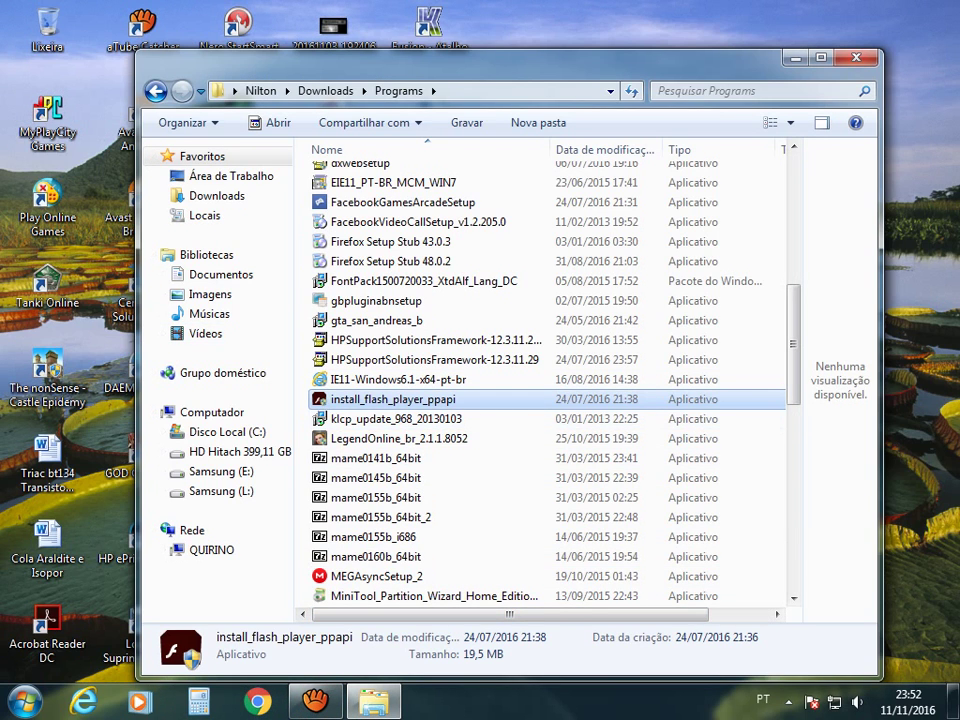
Step: Try to run the install_flash_player_ppapi application from the Programs folder, and exit the installer
{"action": "mouse_move", "coordinate": [370, 400]}
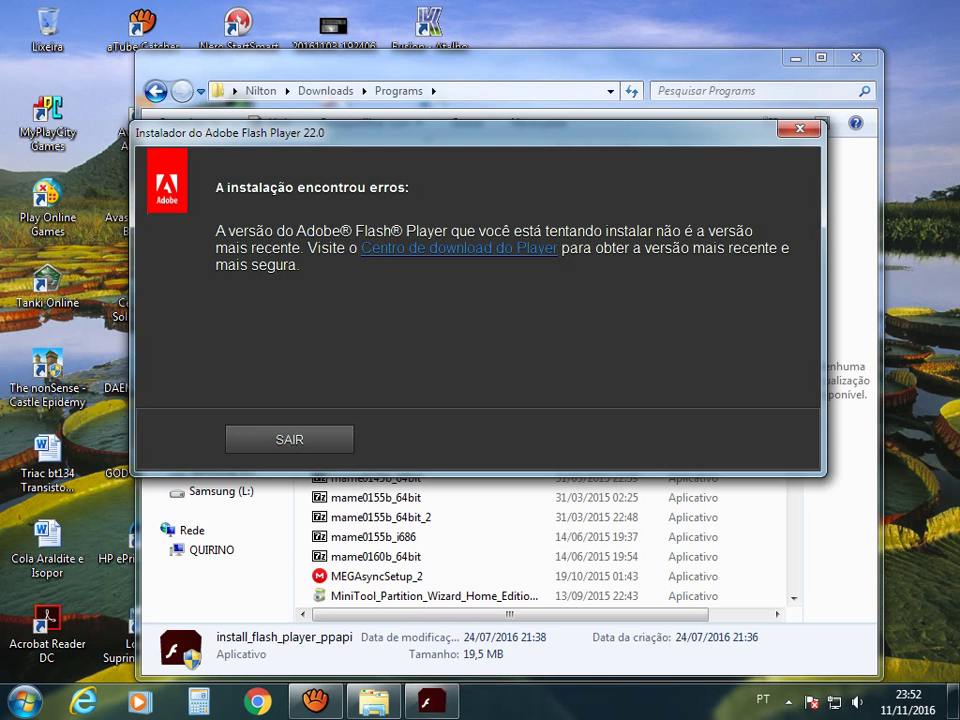
{"action": "key", "text": "Return"}
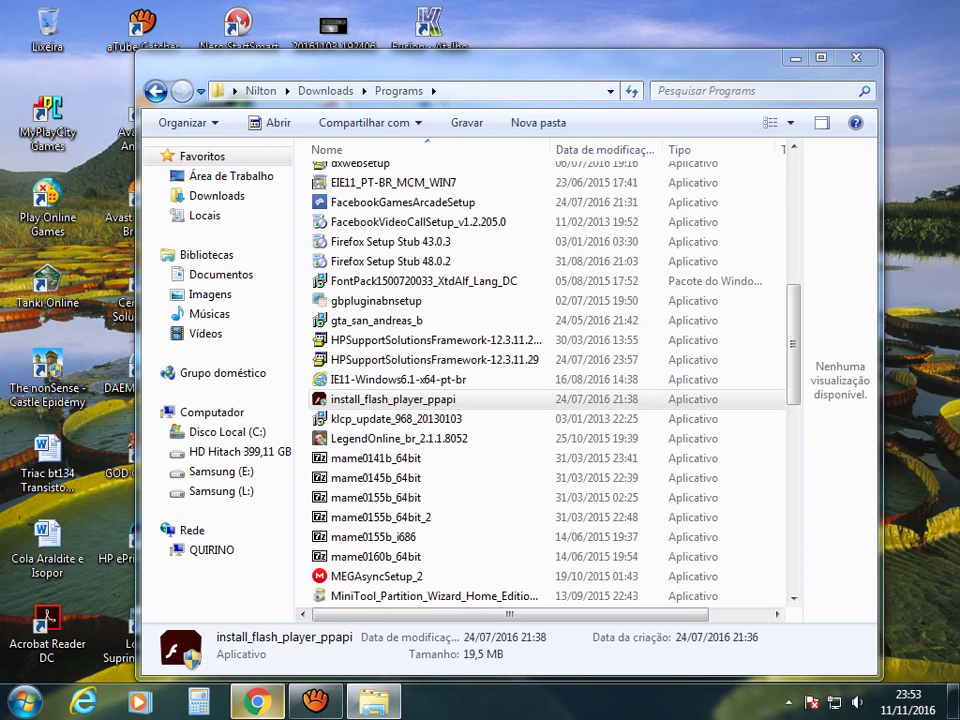
Step: Switch to Google Chrome and open YouTube from the Google apps
{"action": "left_click", "coordinate": [257, 701]}
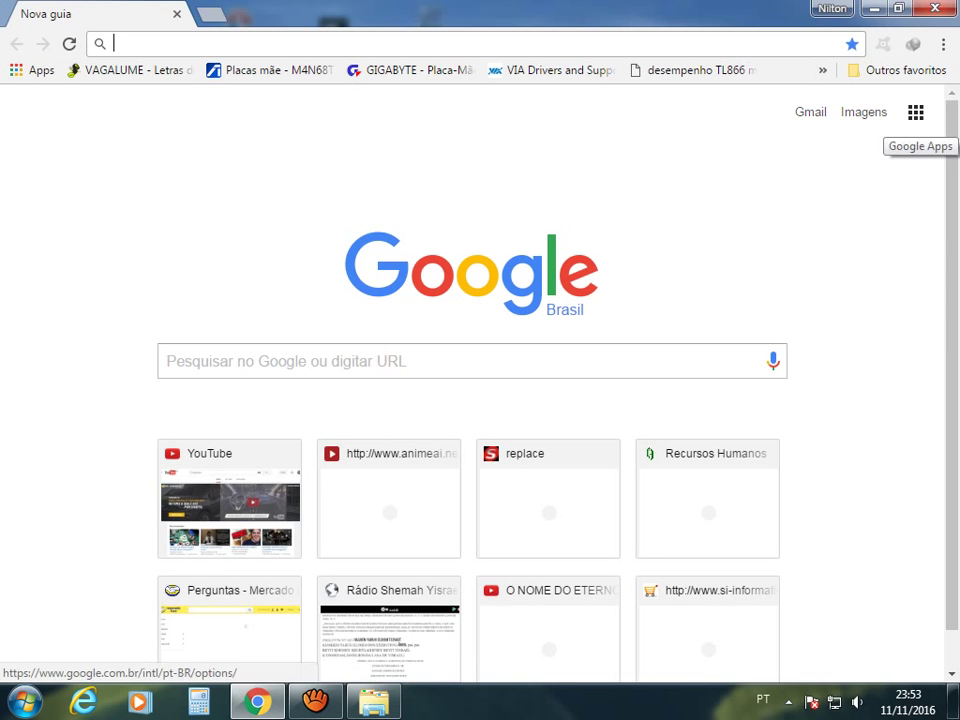
{"action": "left_click", "coordinate": [915, 112]}
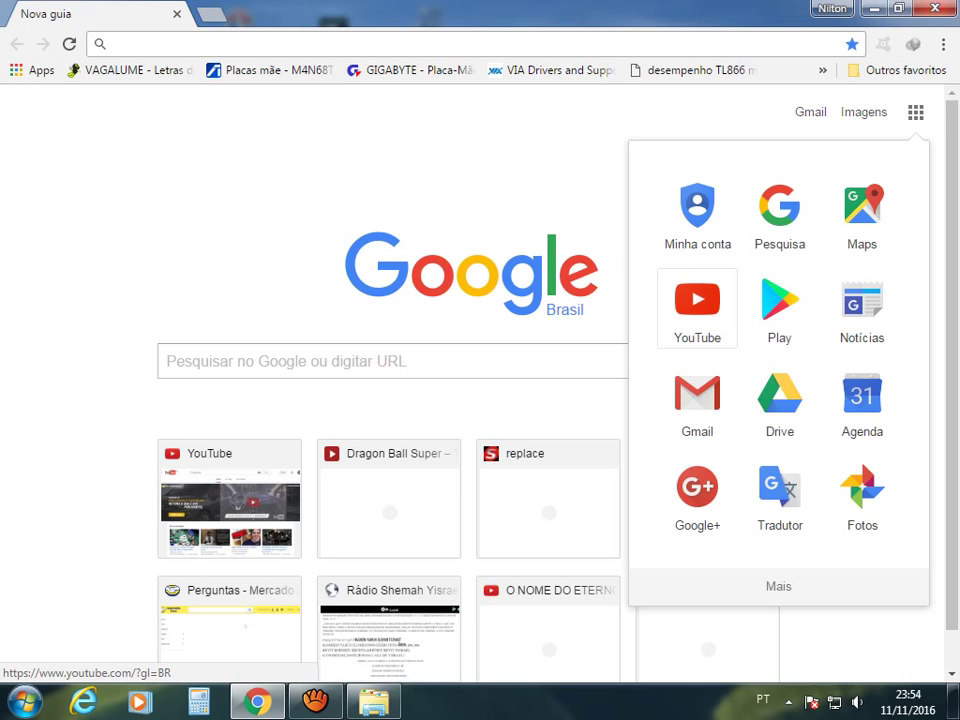
{"action": "left_click", "coordinate": [697, 308]}
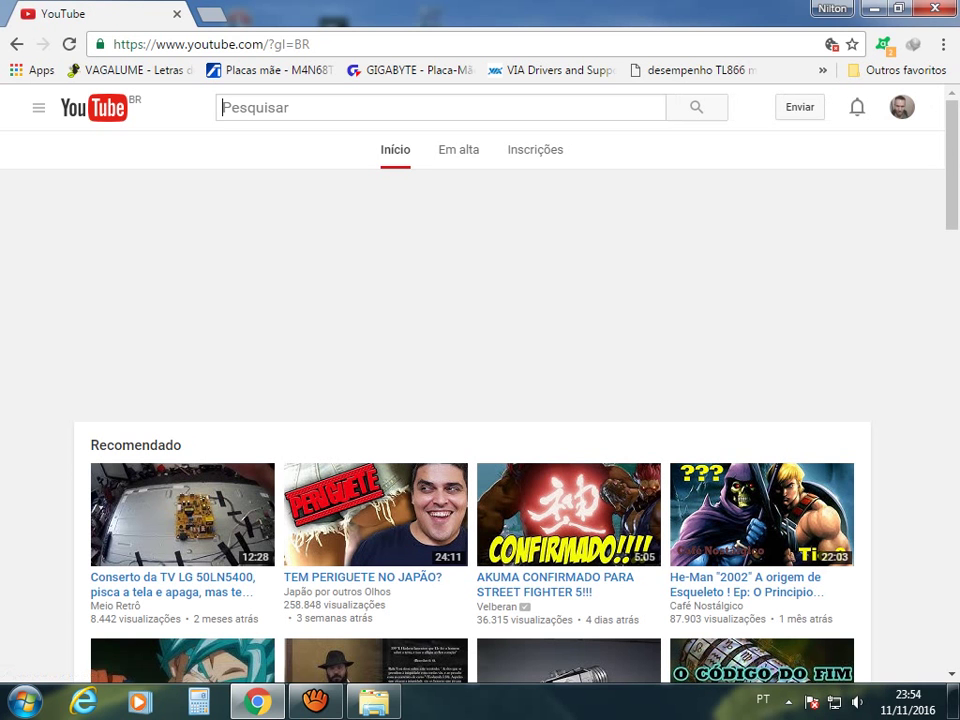
Step: Reload the YouTube home page and play the Parashá 02 Noach video from the Assistir novamente section
{"action": "scroll", "coordinate": [745, 300], "scroll_direction": "down", "scroll_amount": 3}
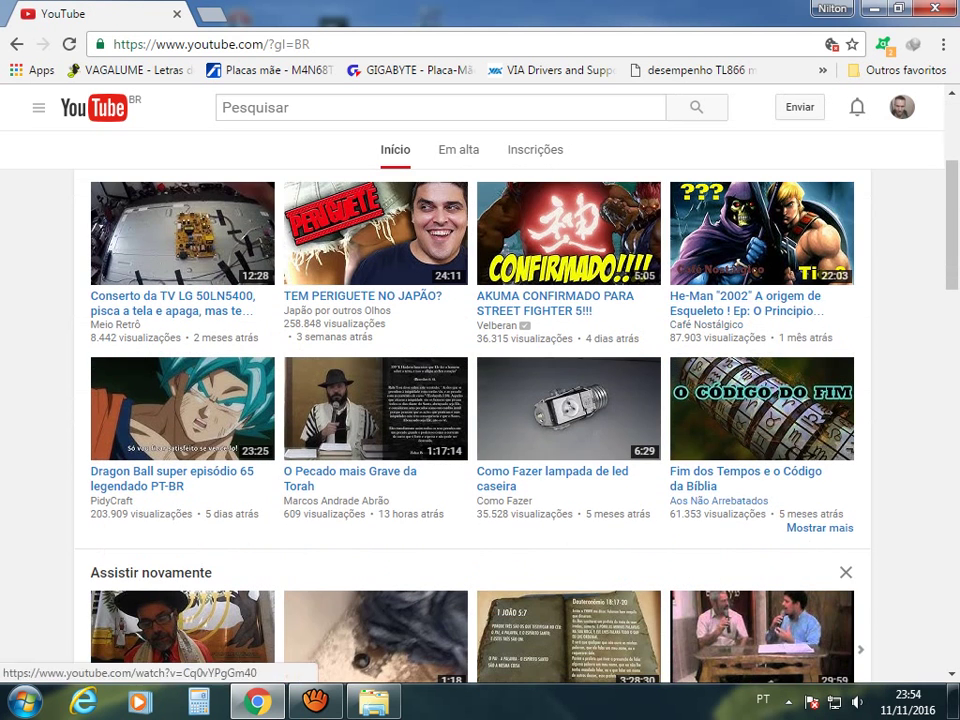
{"action": "scroll", "coordinate": [470, 400], "scroll_direction": "down", "scroll_amount": 2}
{"action": "scroll", "coordinate": [470, 400], "scroll_direction": "down", "scroll_amount": 2}
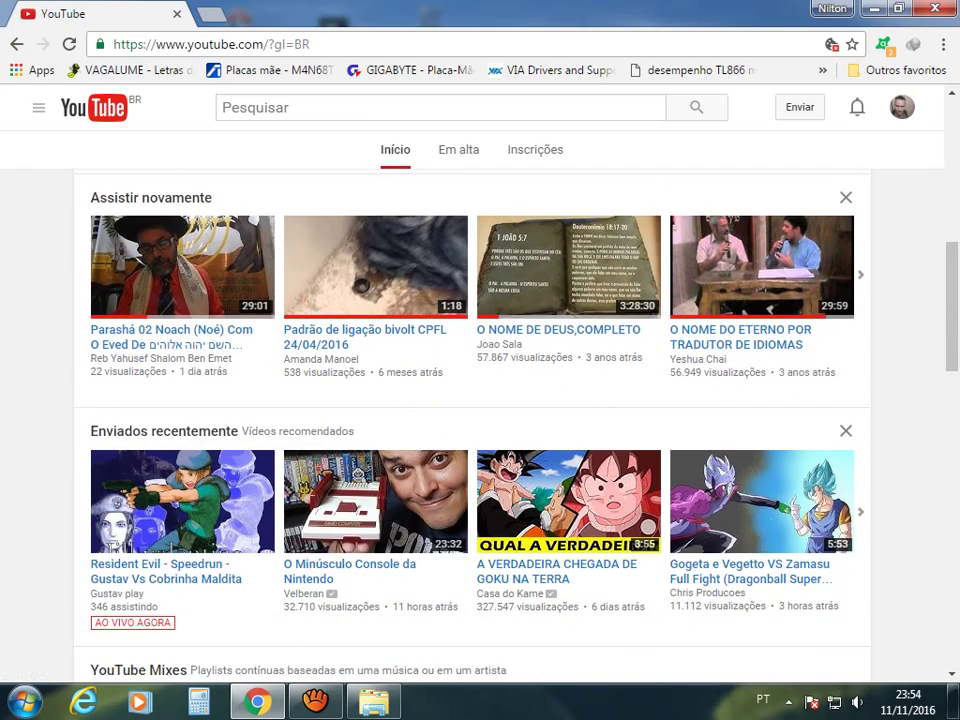
{"action": "key", "text": "F5"}
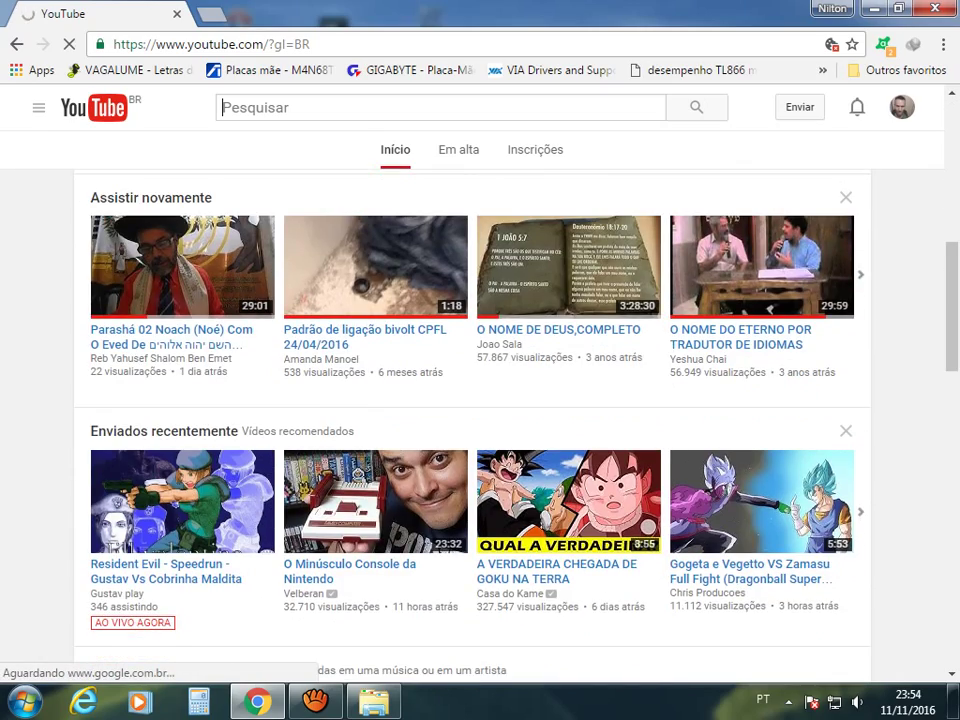
{"action": "scroll", "coordinate": [470, 420], "scroll_direction": "down", "scroll_amount": 5}
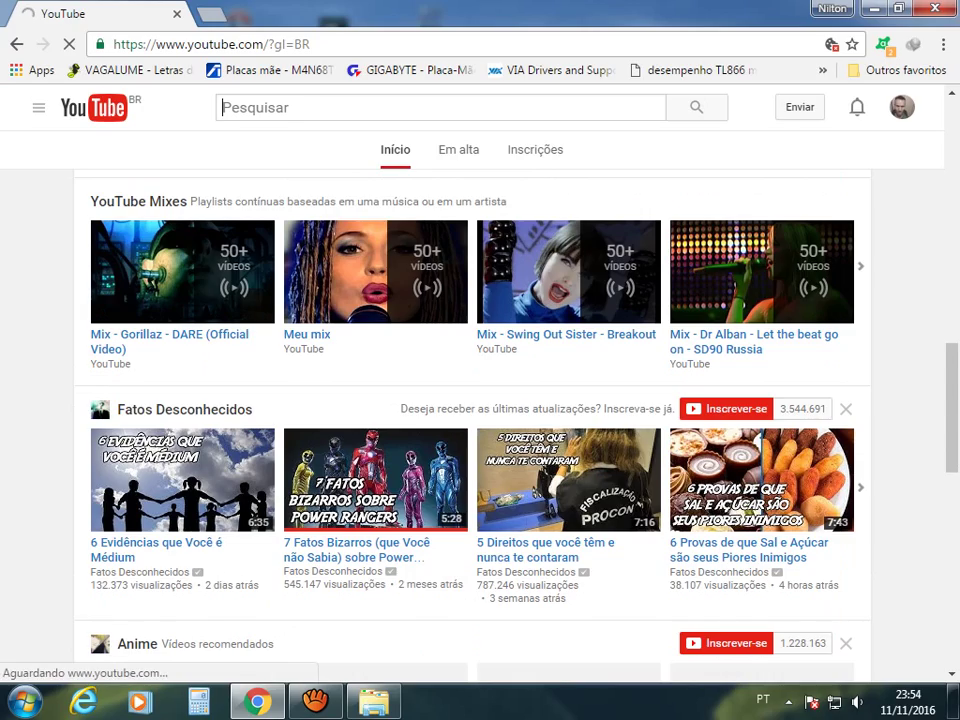
{"action": "scroll", "coordinate": [470, 420], "scroll_direction": "down", "scroll_amount": 2}
{"action": "scroll", "coordinate": [470, 420], "scroll_direction": "up", "scroll_amount": 10}
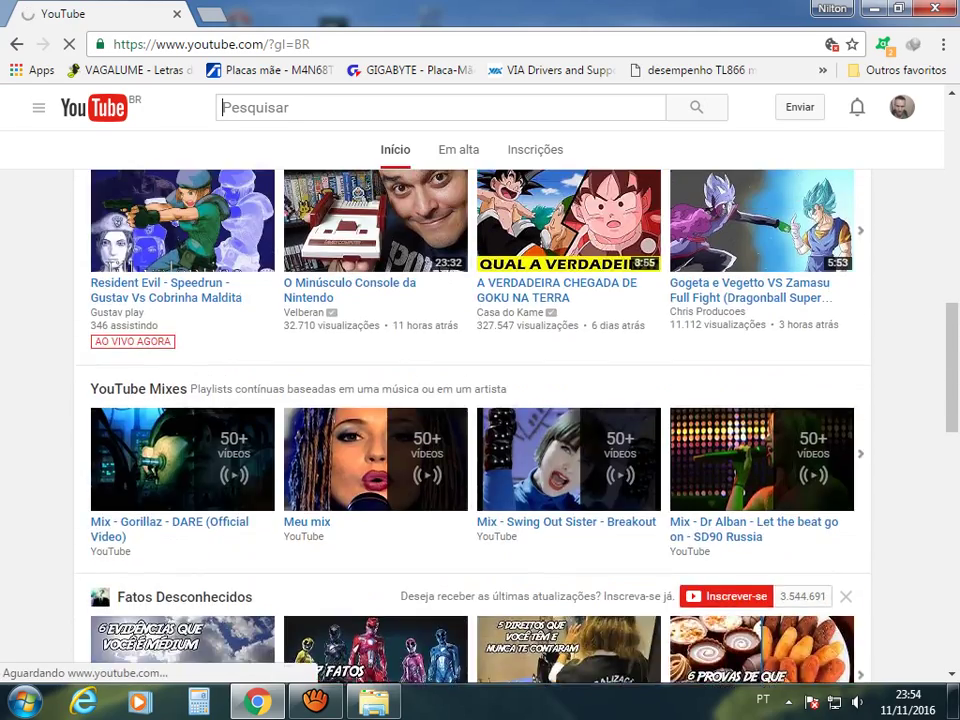
{"action": "scroll", "coordinate": [180, 520], "scroll_direction": "down", "scroll_amount": 1}
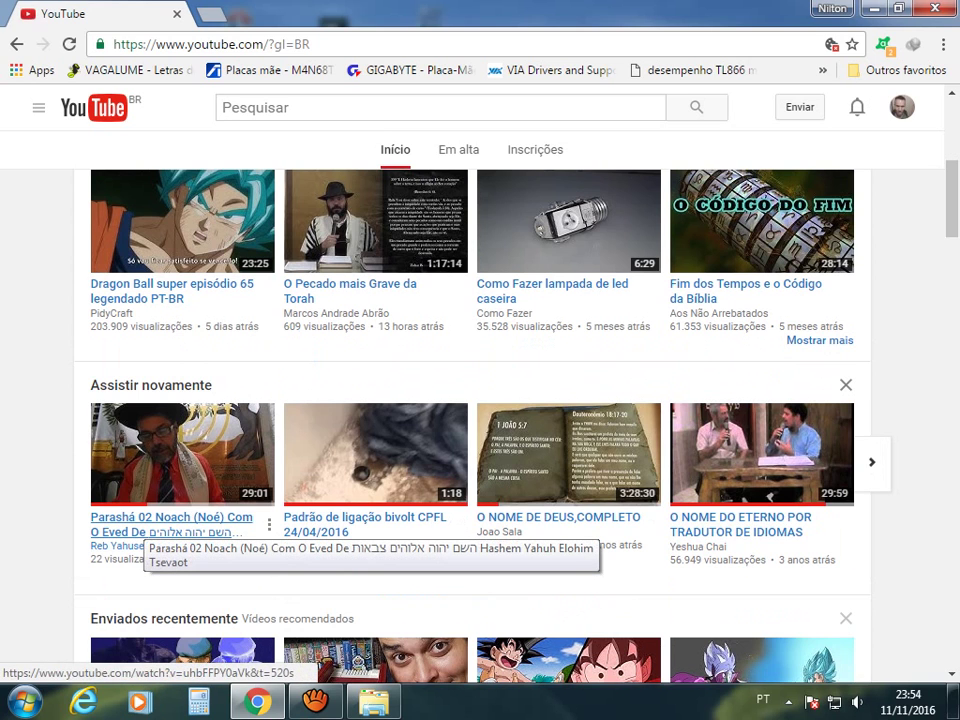
{"action": "left_click", "coordinate": [150, 521]}
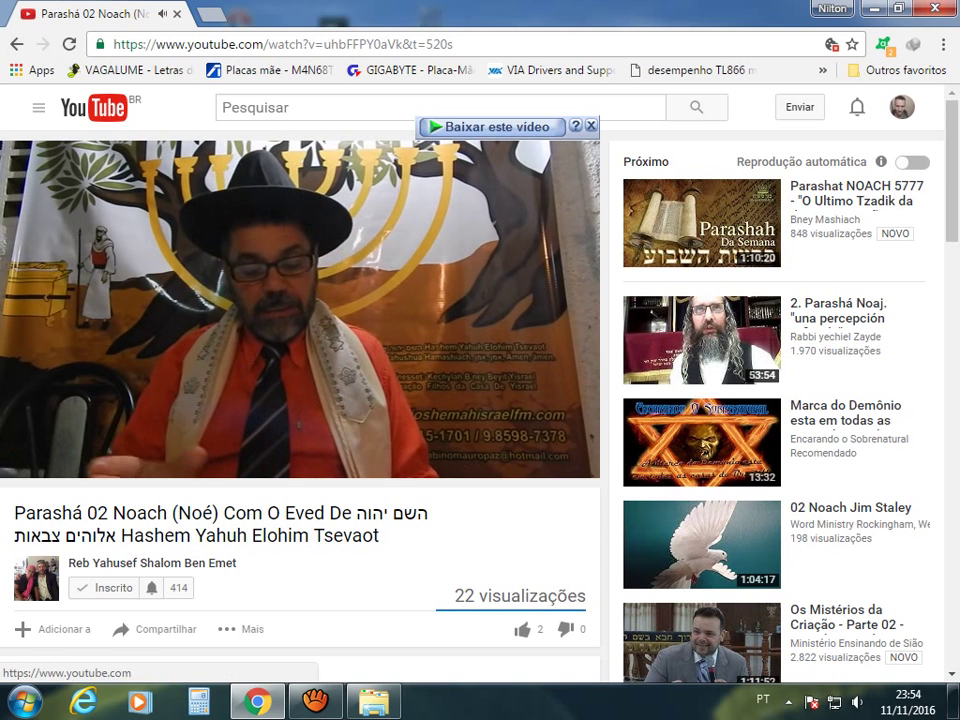
Step: Return to the YouTube home page and look through the Recomendado, YouTube Mixes and Enviados recentemente videos
{"action": "left_click", "coordinate": [93, 107]}
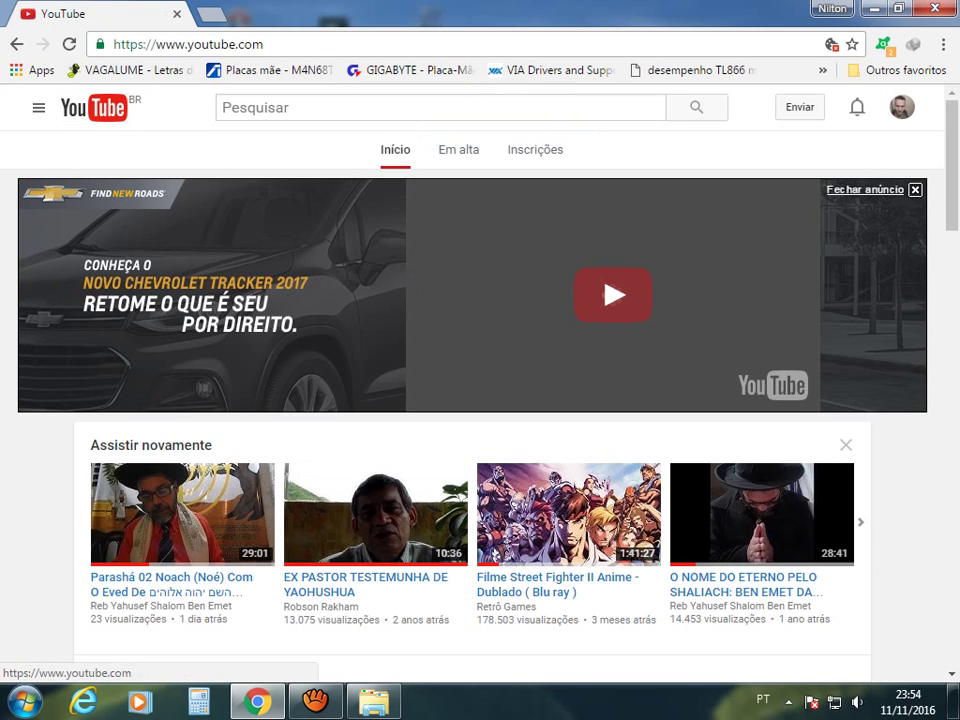
{"action": "scroll", "coordinate": [470, 400], "scroll_direction": "down", "scroll_amount": 3}
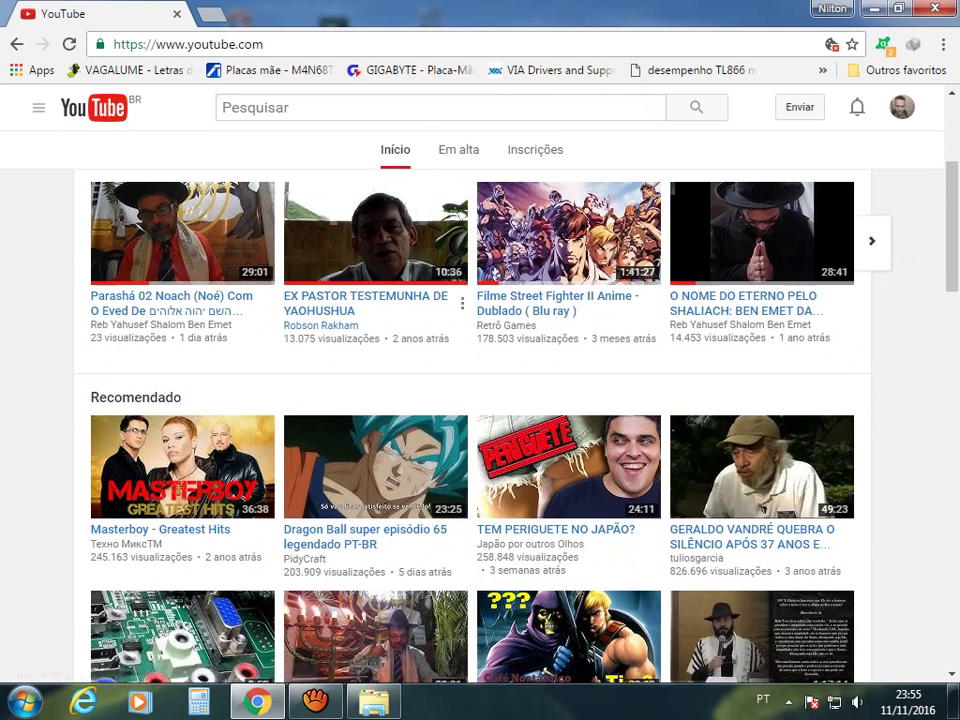
{"action": "scroll", "coordinate": [560, 500], "scroll_direction": "down", "scroll_amount": 2}
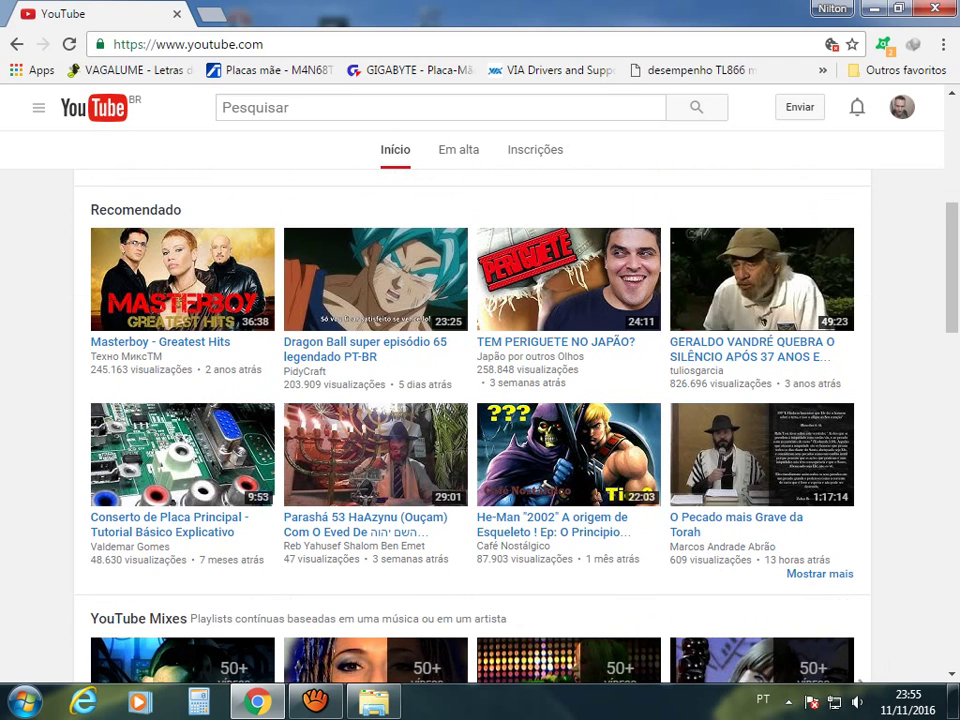
{"action": "scroll", "coordinate": [470, 400], "scroll_direction": "down", "scroll_amount": 2}
{"action": "scroll", "coordinate": [400, 550], "scroll_direction": "down", "scroll_amount": 2}
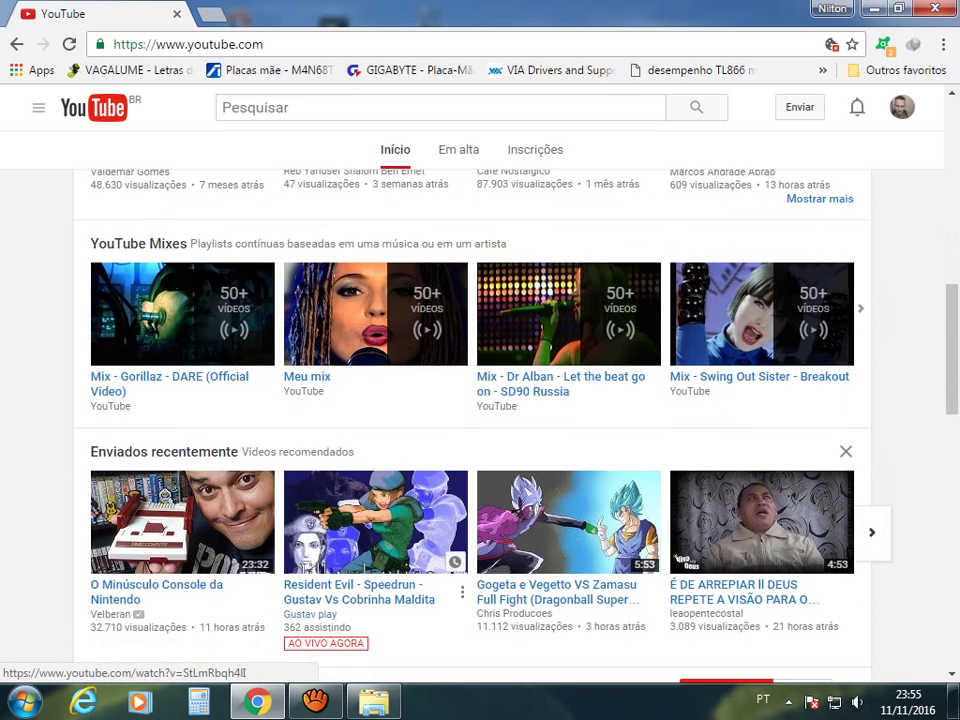